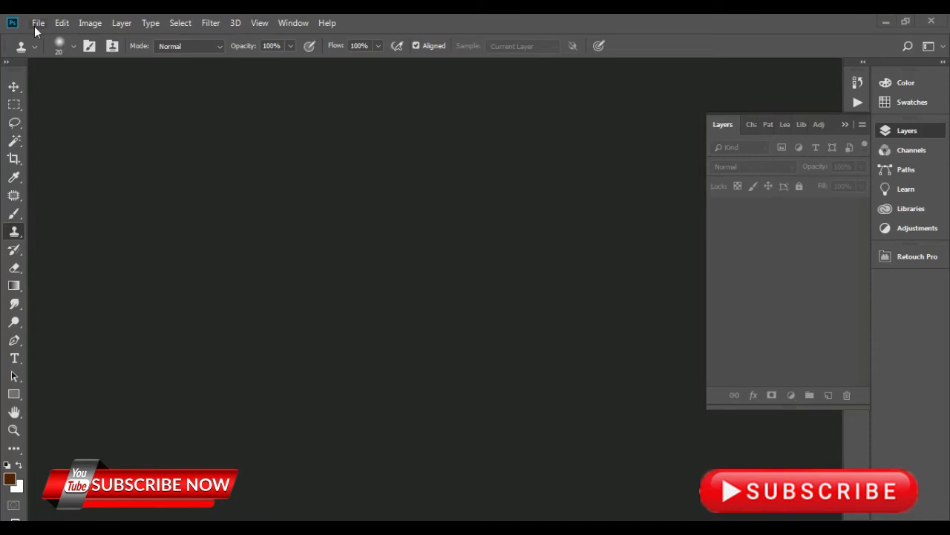
# Step: Start a new Photoshop document from the File menu
pyautogui.click(34, 26)
pyautogui.press('Escape')
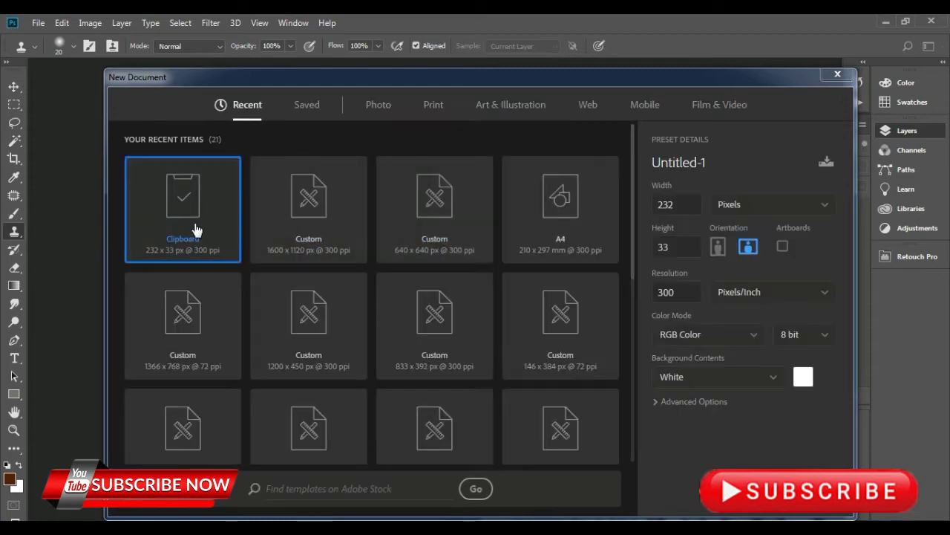
# Step: Create a blank document from the A4 preset
pyautogui.click(537, 229)
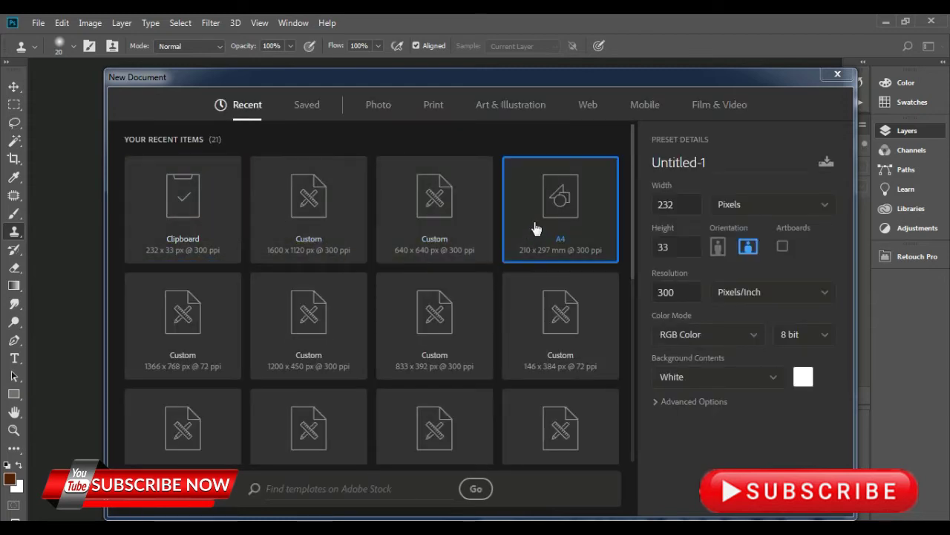
pyautogui.click(714, 486)
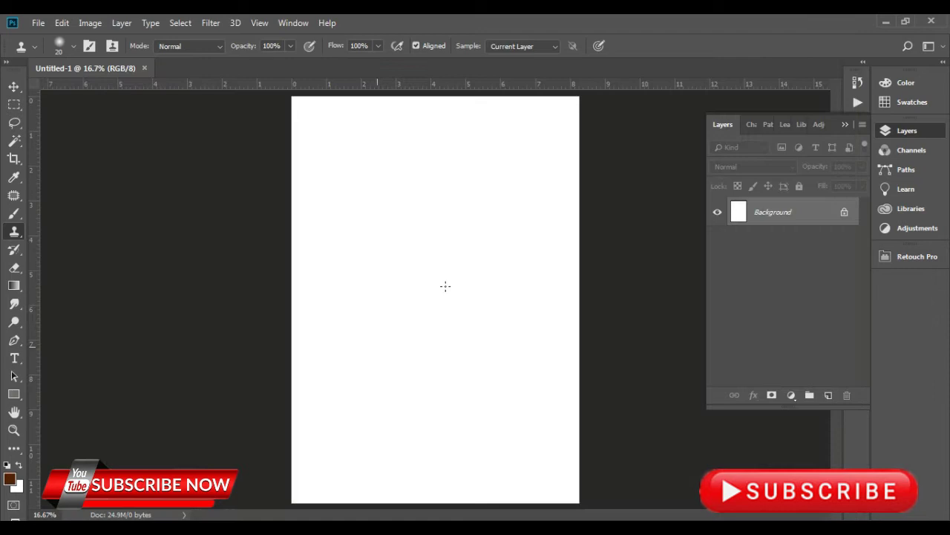
pyautogui.click(16, 87)
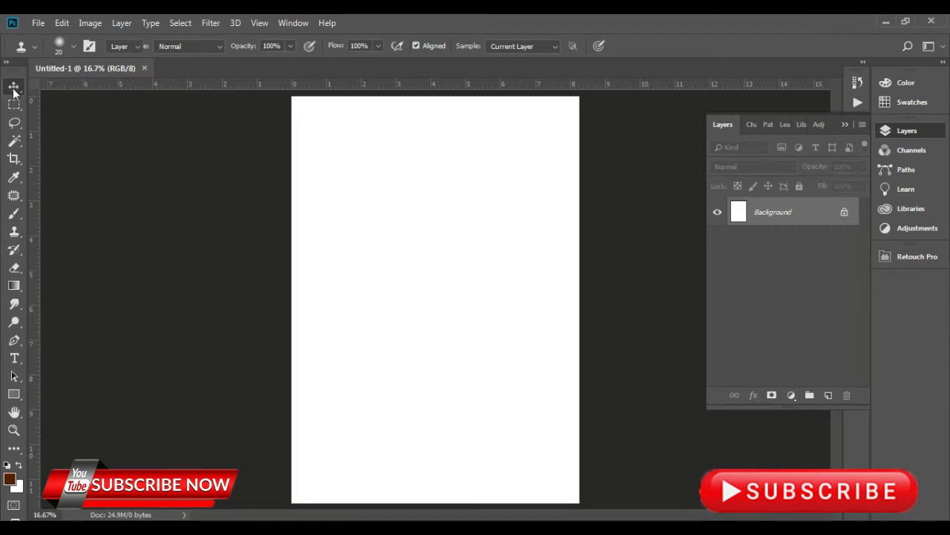
# Step: Set the foreground colour to light pink #fec8ee and fill the background with it
pyautogui.click(9, 481)
pyautogui.click(284, 97)
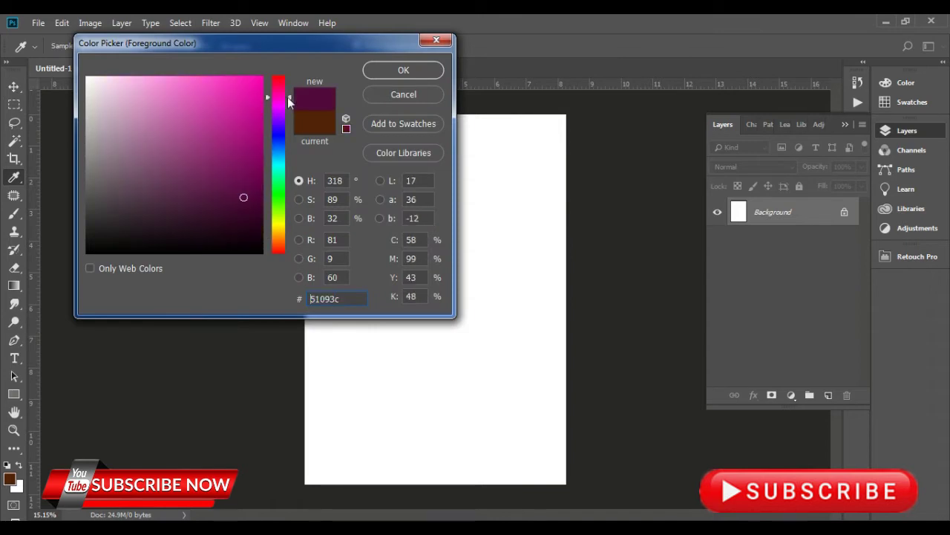
pyautogui.click(124, 77)
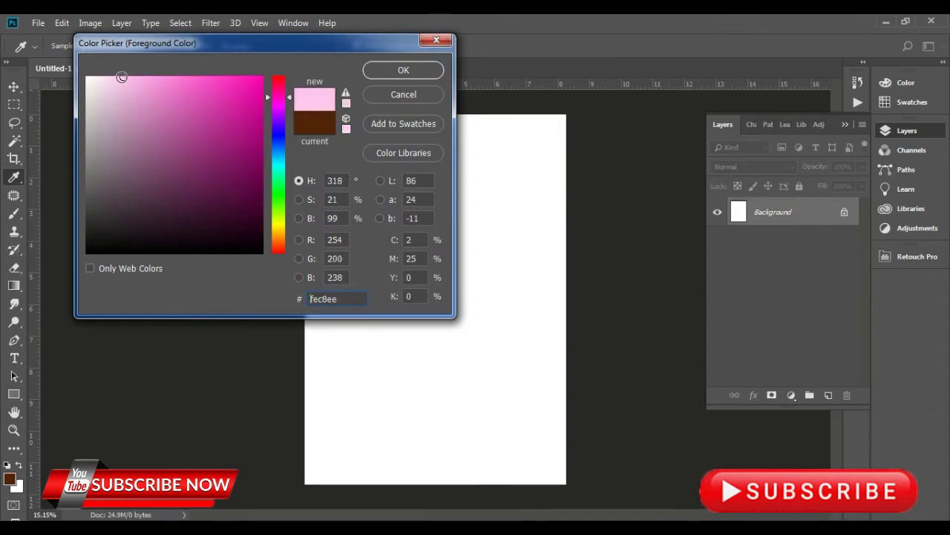
pyautogui.click(378, 72)
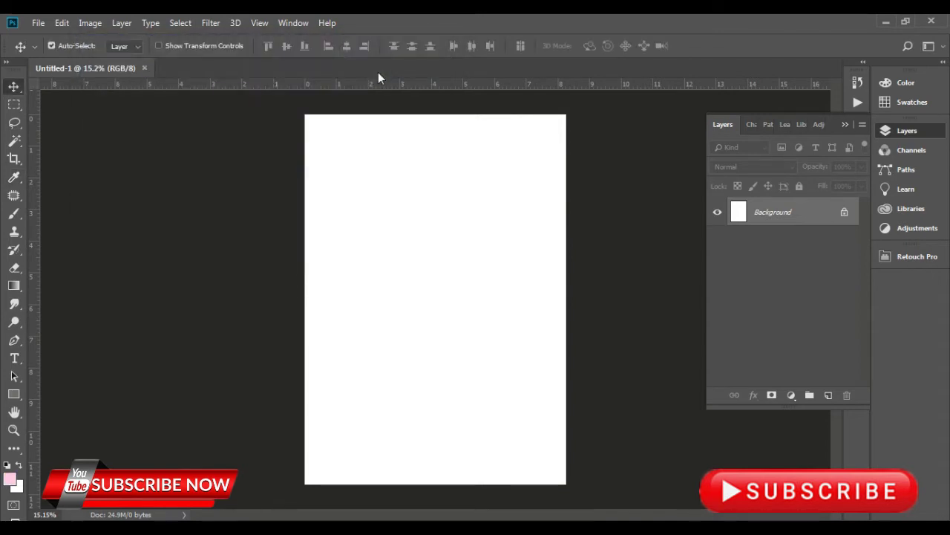
pyautogui.hotkey('alt', 'BackSpace')
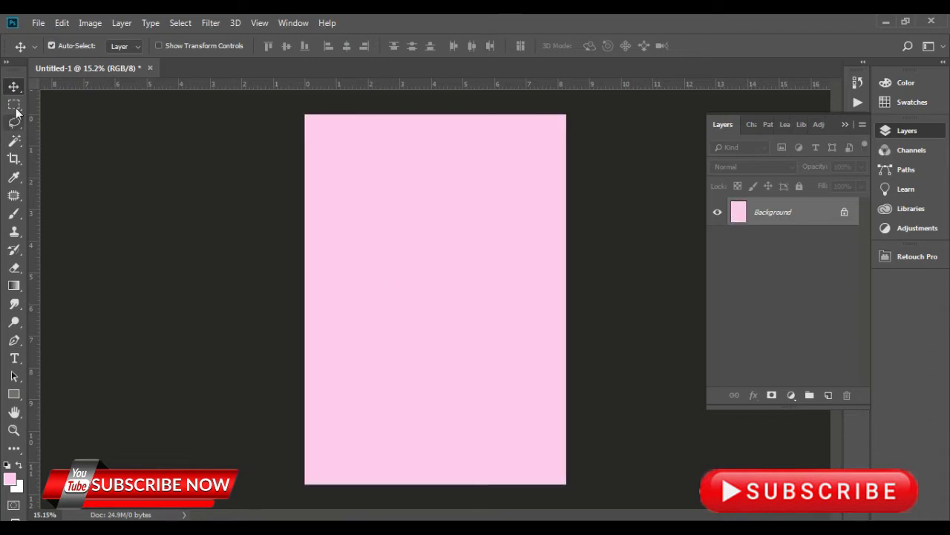
# Step: On a new layer, fill a thin left-edge strip with a yellow-to-orange gradient
pyautogui.click(14, 105)
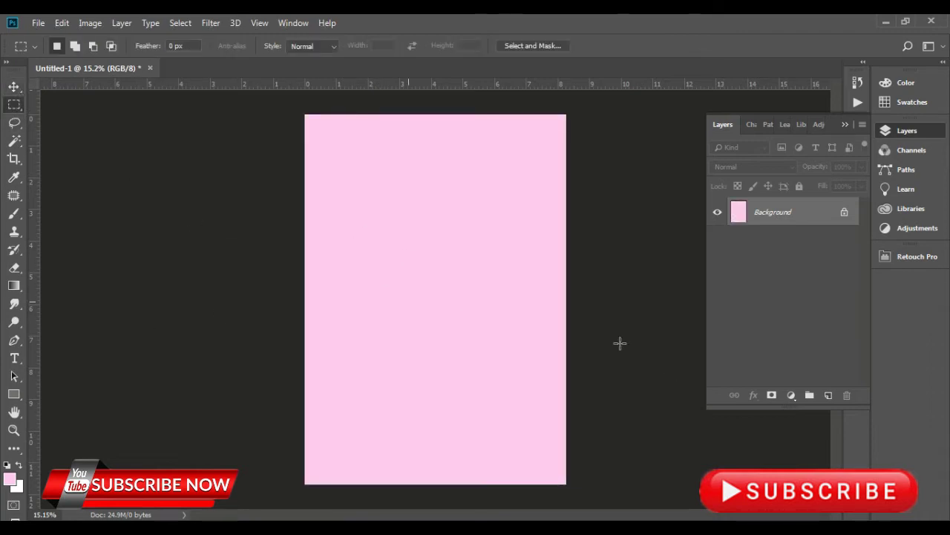
pyautogui.click(826, 394)
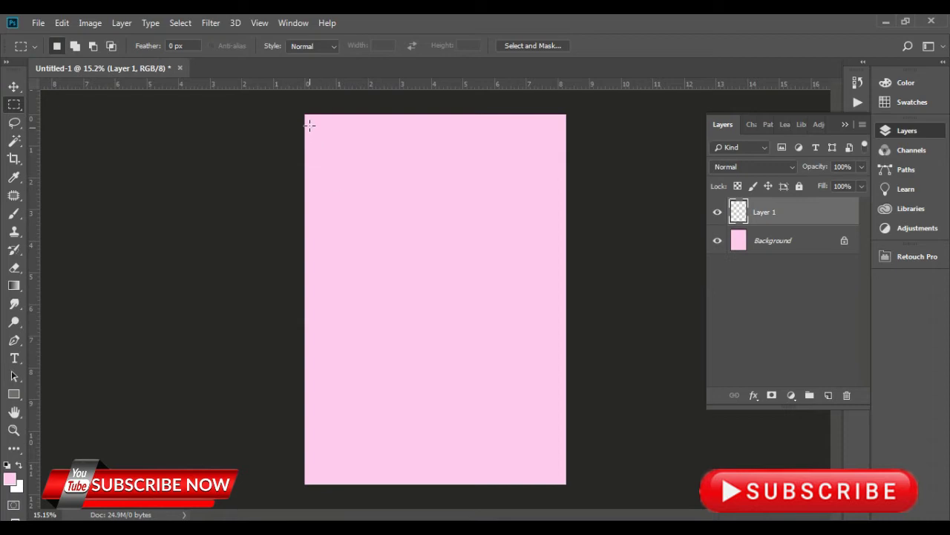
pyautogui.moveTo(313, 124); pyautogui.dragTo(320, 478)
pyautogui.click(14, 286)
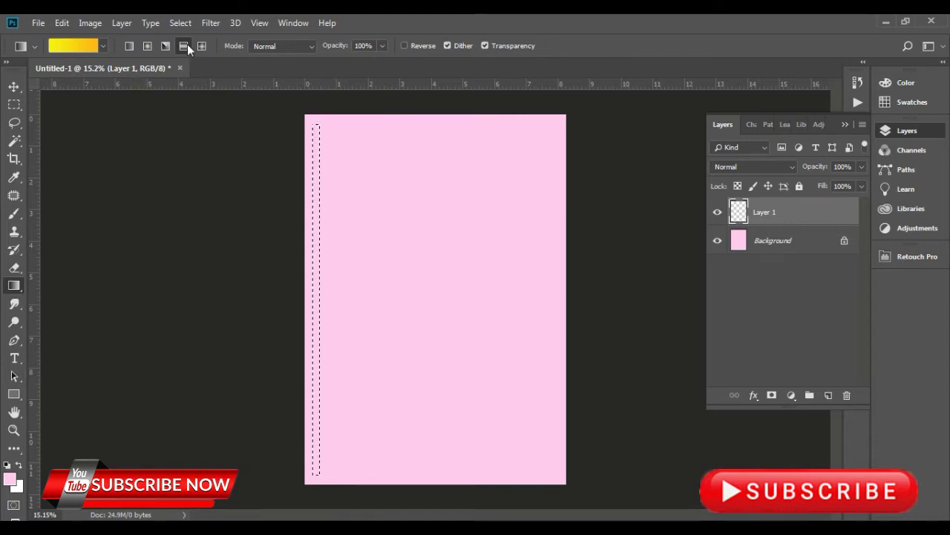
pyautogui.moveTo(316, 123); pyautogui.dragTo(316, 486)
pyautogui.hotkey('ctrl', 'd')
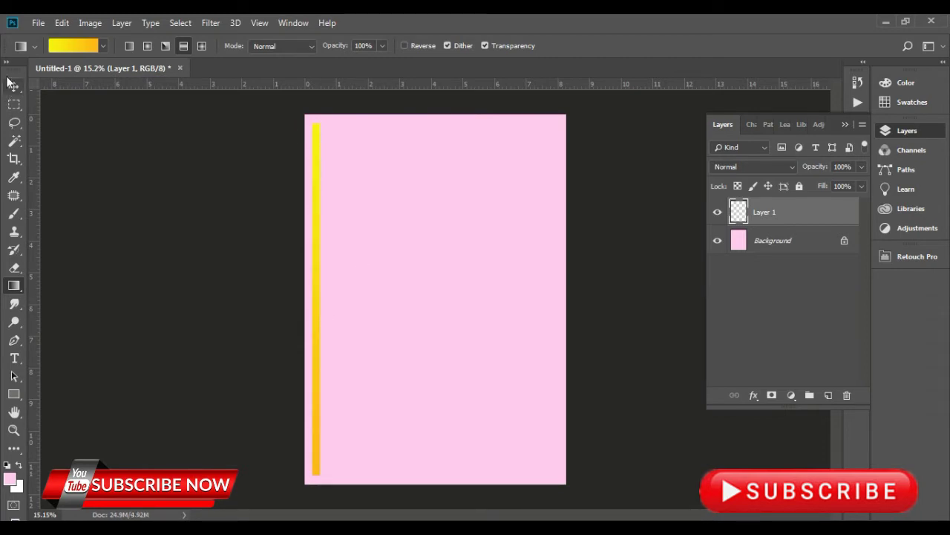
# Step: Fade the top and bottom of the strip with a 900 px eraser
pyautogui.click(14, 86)
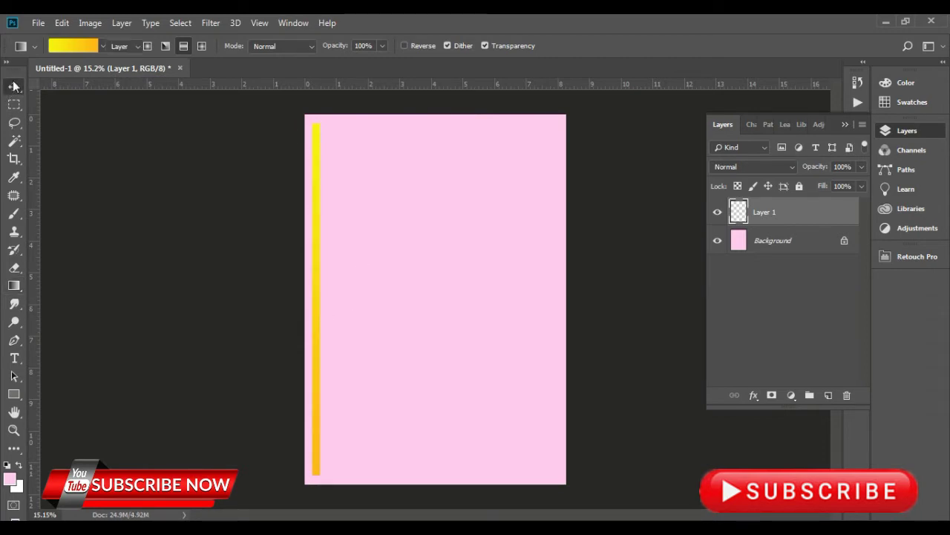
pyautogui.click(14, 268)
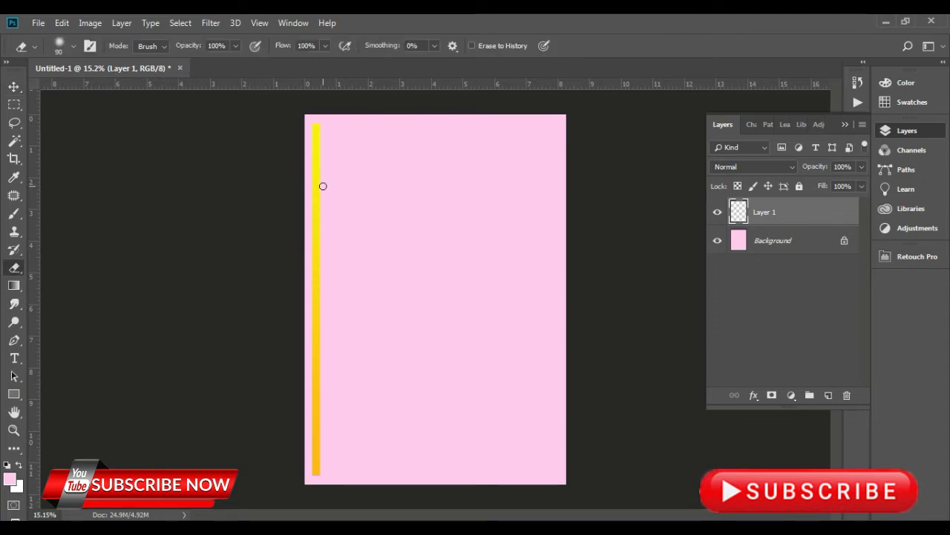
pyautogui.press(']')
pyautogui.press(']')
pyautogui.press(']')
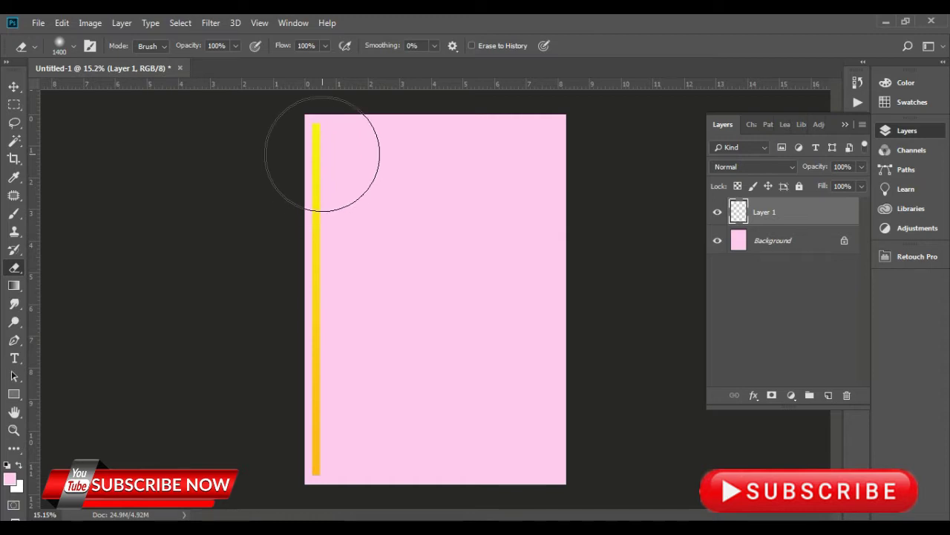
pyautogui.press('[')
pyautogui.press('[')
pyautogui.press('[')
pyautogui.press('[')
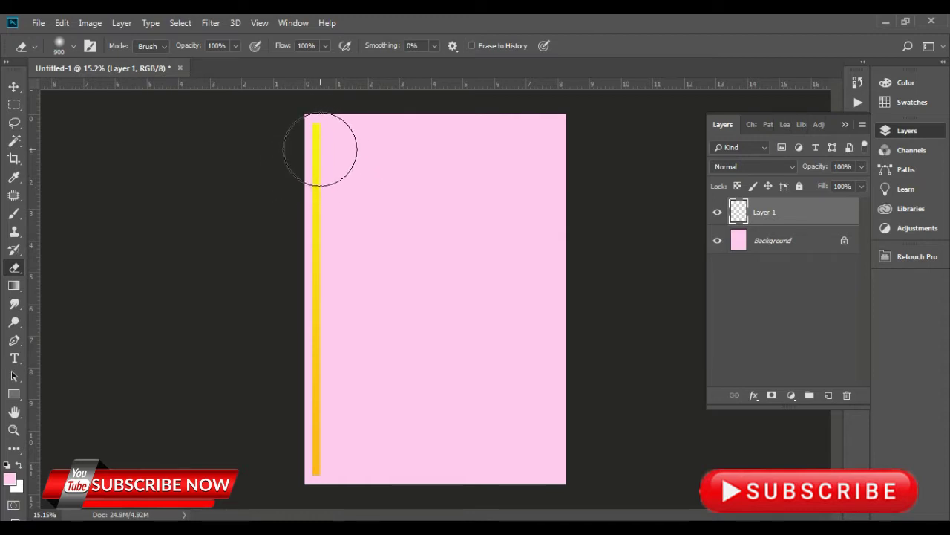
pyautogui.moveTo(319, 148); pyautogui.dragTo(318, 140)
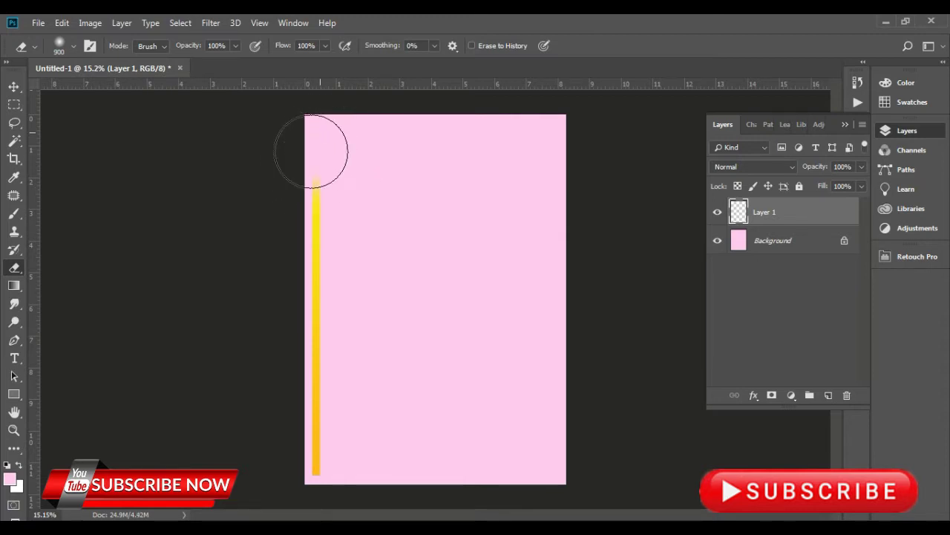
pyautogui.moveTo(309, 444); pyautogui.dragTo(318, 452)
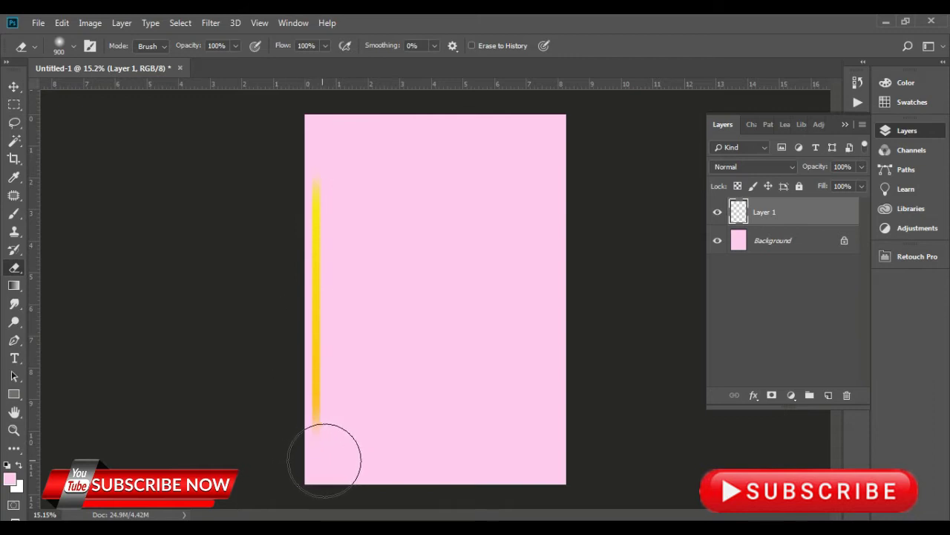
pyautogui.click(14, 87)
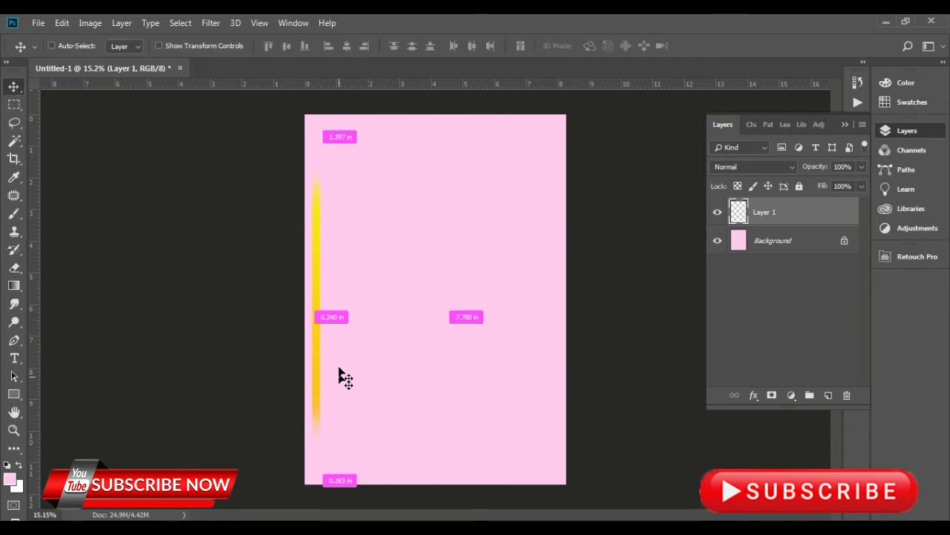
# Step: Free-transform the yellow strip to make it much narrower
pyautogui.hotkey('ctrl', 't')
pyautogui.scroll(3, 313, 313)
pyautogui.scroll(2, 313, 313)
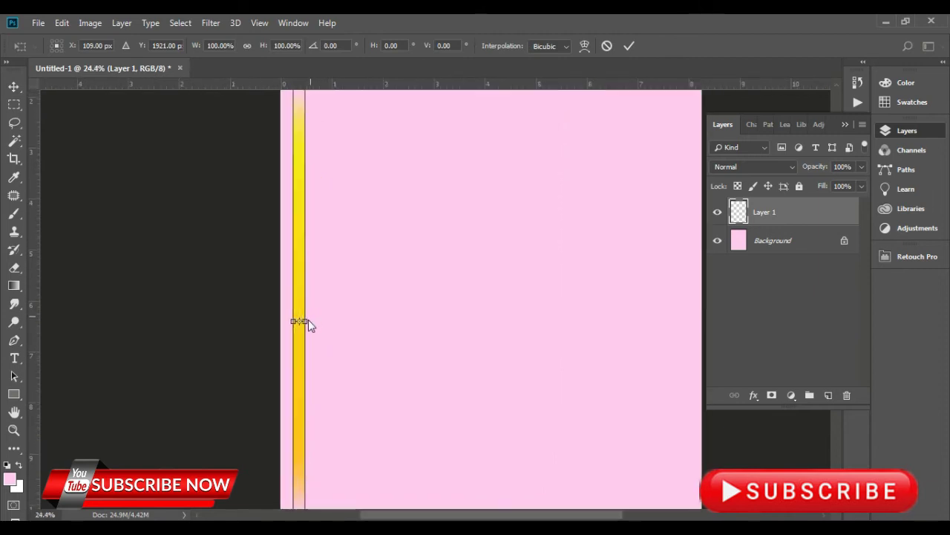
pyautogui.scroll(2, 299, 323)
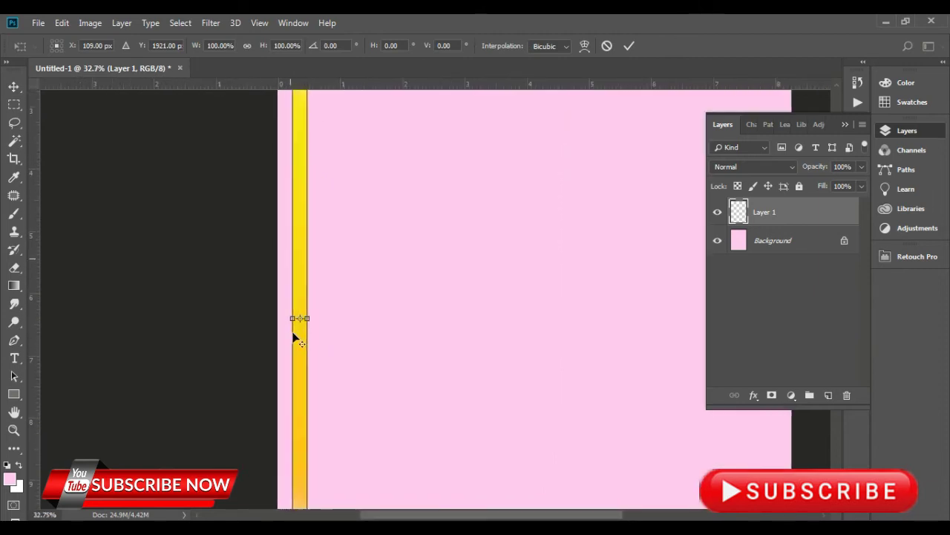
pyautogui.scroll(2, 297, 323)
pyautogui.scroll(3, 295, 324)
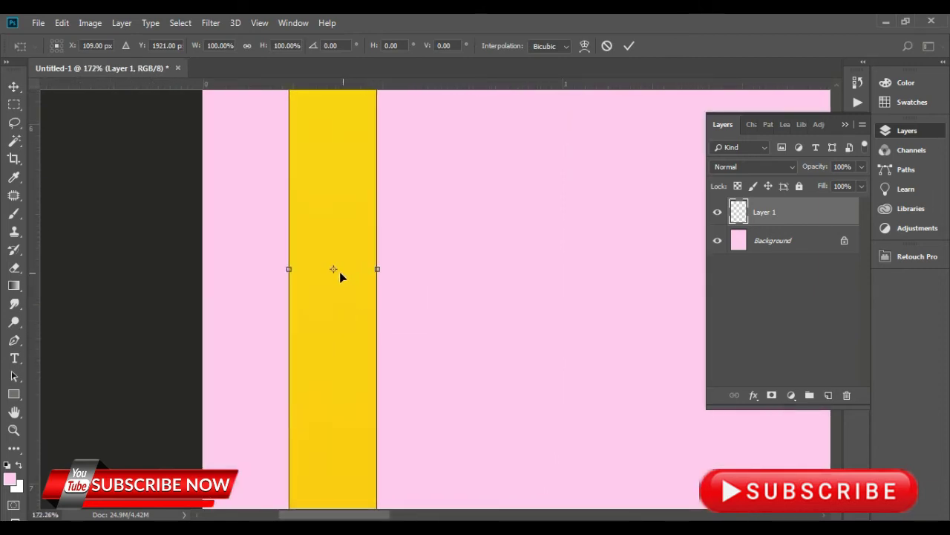
pyautogui.moveTo(381, 269); pyautogui.dragTo(325, 268)
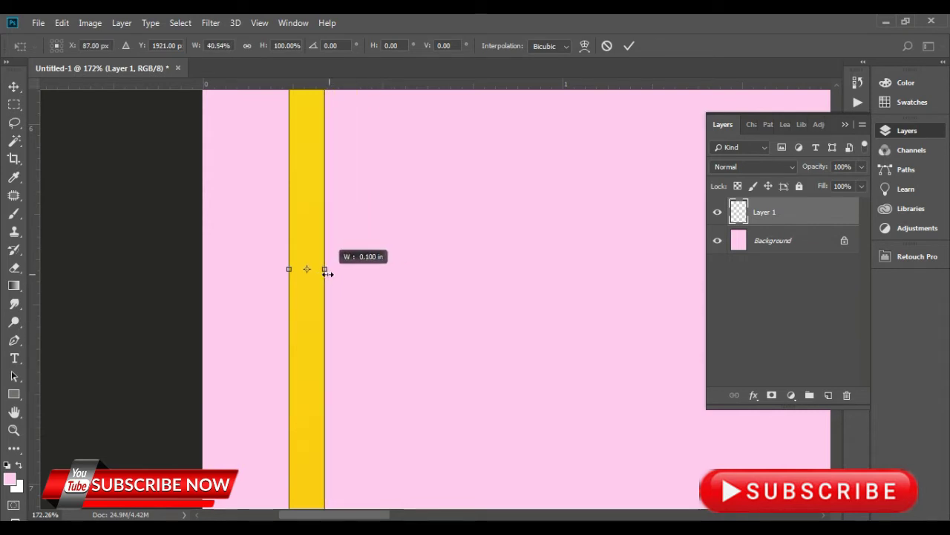
pyautogui.click(632, 47)
# Step: Zoom out and recentre the whole page in view
pyautogui.scroll(-3, 300, 262)
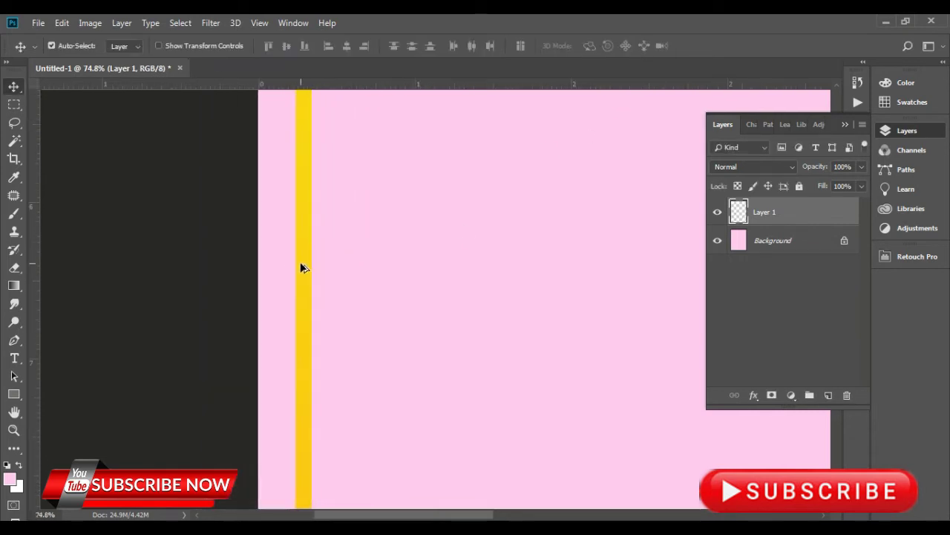
pyautogui.scroll(-2, 300, 261)
pyautogui.scroll(-3, 300, 261)
pyautogui.moveTo(359, 236)
pyautogui.mouseDown()
pyautogui.moveTo(342, 294)
pyautogui.moveTo(545, 315)
pyautogui.mouseUp()
pyautogui.scroll(-1, 310, 272)
pyautogui.scroll(1, 418, 253)
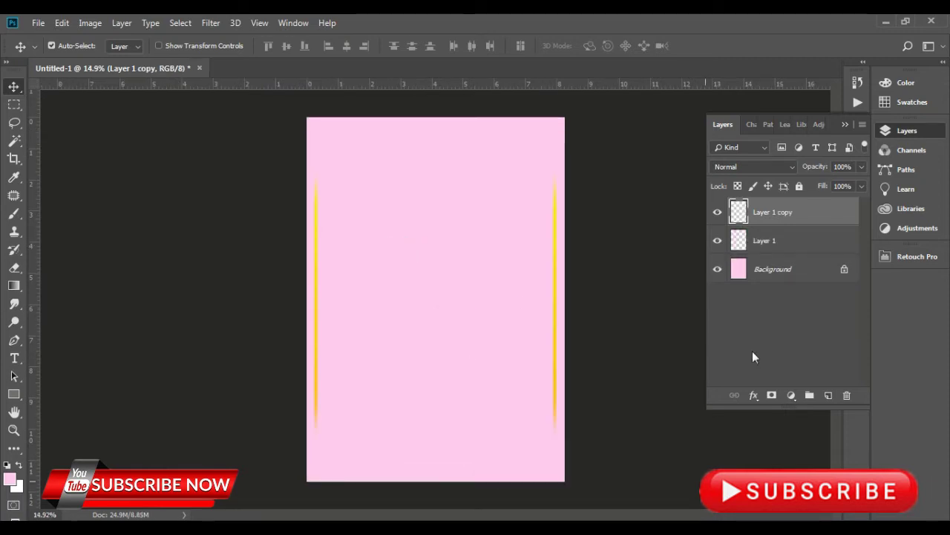
# Step: In the Open dialog, browse Local Disk (D:) to the my software free folder
pyautogui.click(38, 23)
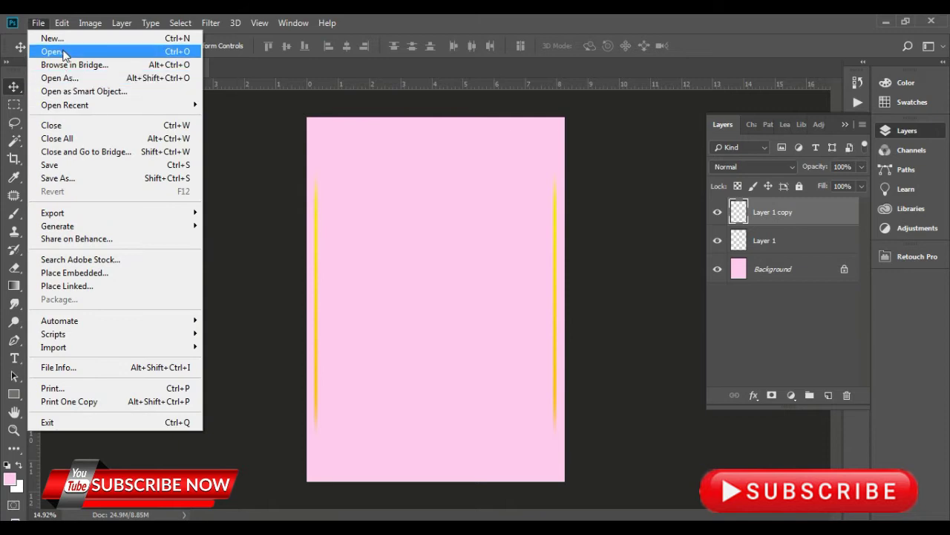
pyautogui.click(45, 54)
pyautogui.click(64, 270)
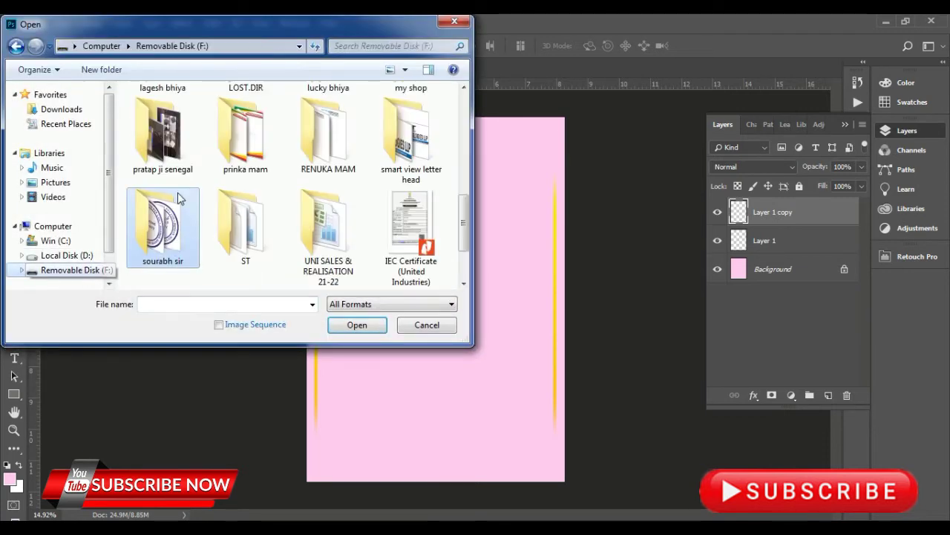
pyautogui.click(64, 255)
pyautogui.doubleClick(170, 158)
pyautogui.click(202, 201)
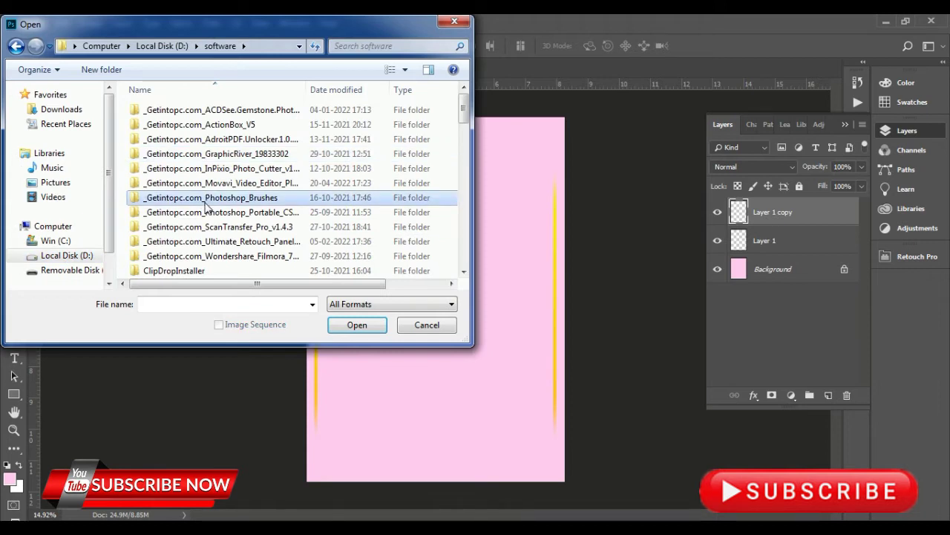
pyautogui.scroll(-5, 206, 208)
pyautogui.doubleClick(205, 110)
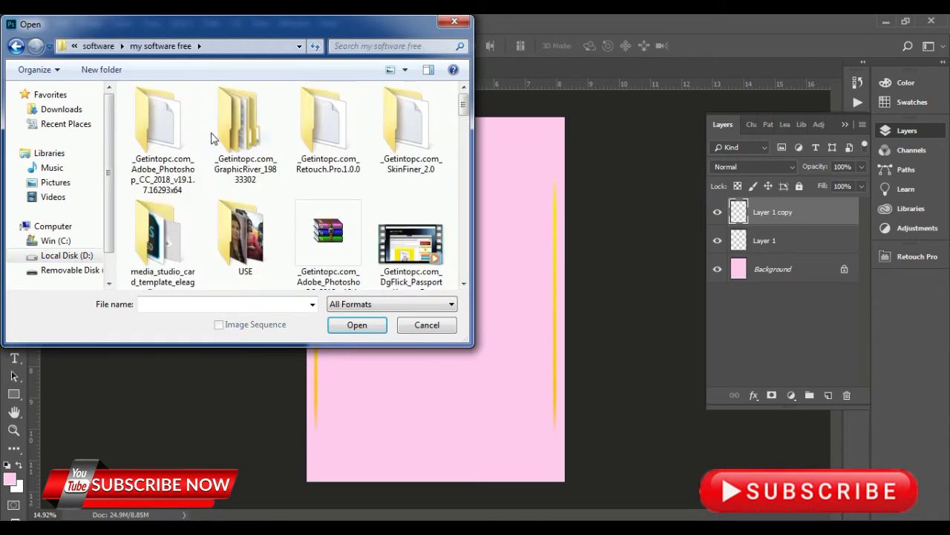
# Step: Open 02.png and select the mandala's opaque pixels from its layer thumbnail
pyautogui.scroll(-1, 250, 202)
pyautogui.scroll(-3, 249, 201)
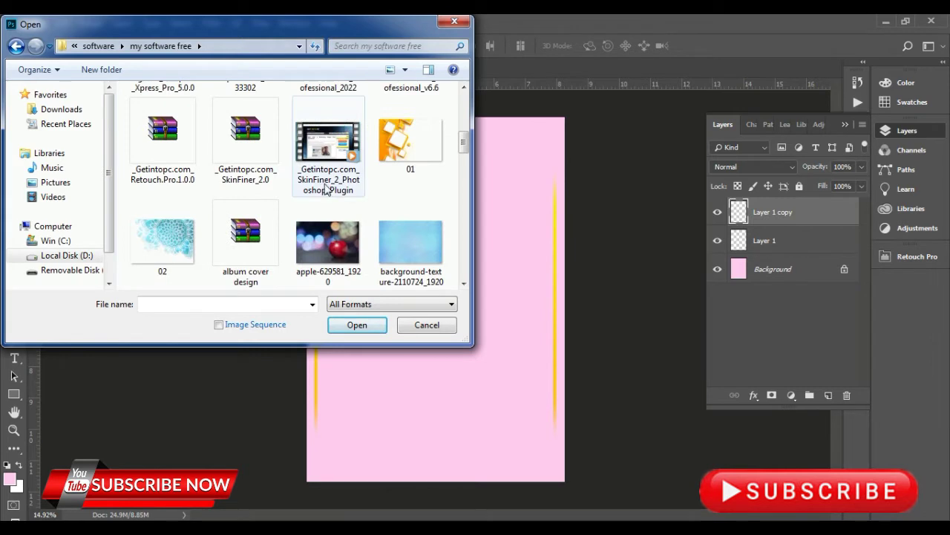
pyautogui.scroll(-2, 249, 202)
pyautogui.scroll(1, 250, 180)
pyautogui.scroll(1, 178, 202)
pyautogui.click(164, 223)
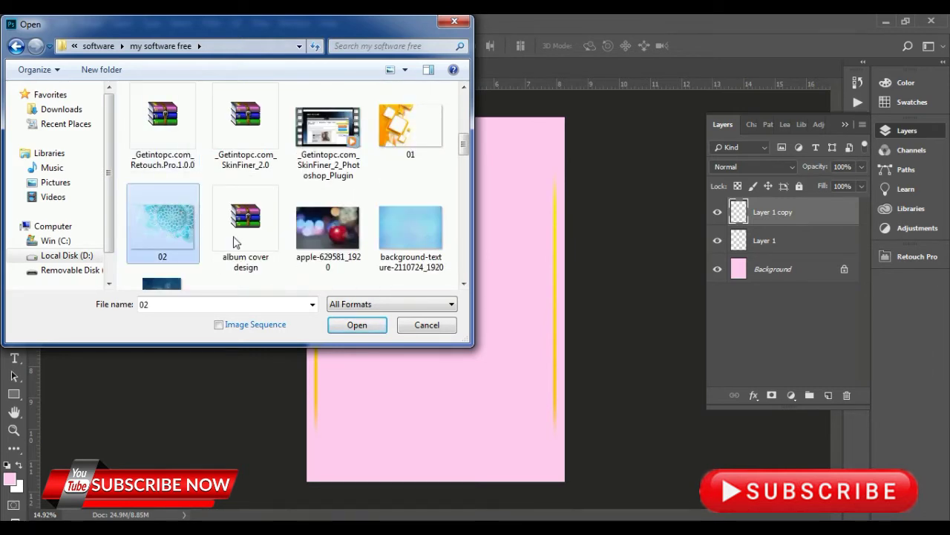
pyautogui.click(357, 326)
pyautogui.keyDown('ctrl'); pyautogui.click(742, 212); pyautogui.keyUp('ctrl')
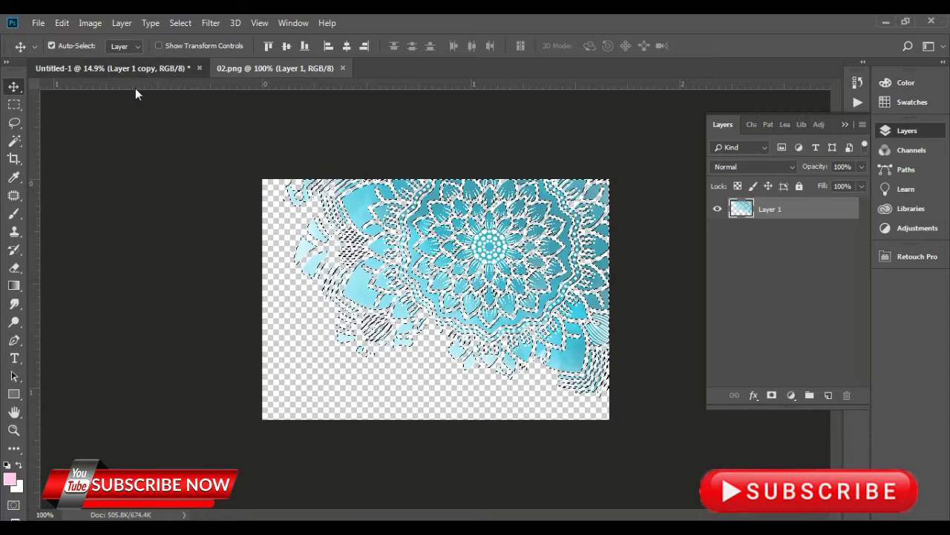
# Step: Paste the mandala into the invitation and enlarge it into the top-right corner
pyautogui.click(135, 68)
pyautogui.hotkey('ctrl', 'v')
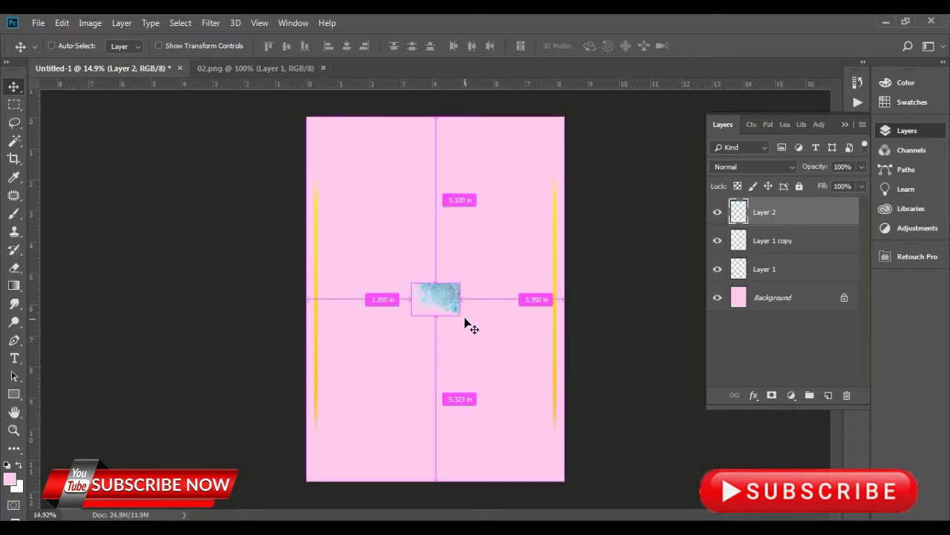
pyautogui.hotkey('ctrl', 't')
pyautogui.moveTo(460, 283)
pyautogui.mouseDown()
pyautogui.moveTo(541, 221)
pyautogui.moveTo(527, 162)
pyautogui.mouseUp()
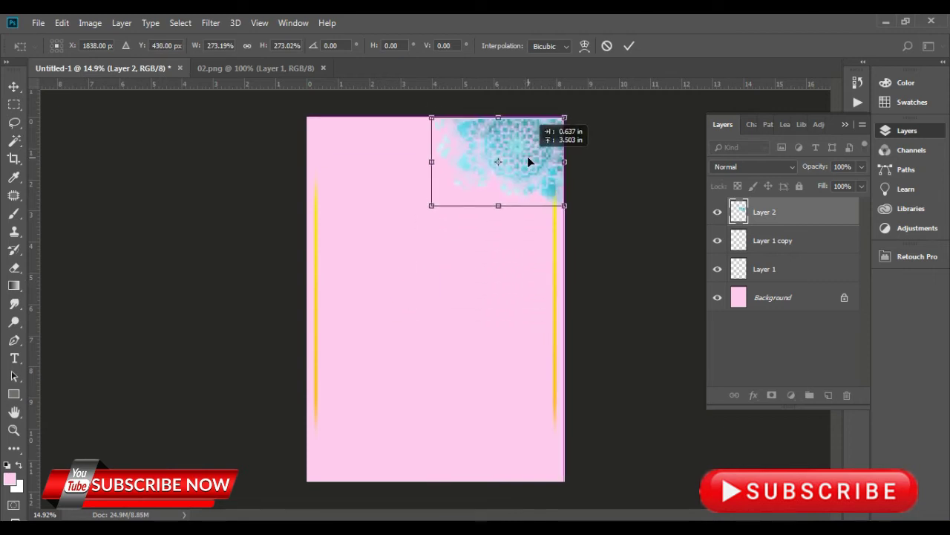
pyautogui.moveTo(430, 206); pyautogui.dragTo(380, 239)
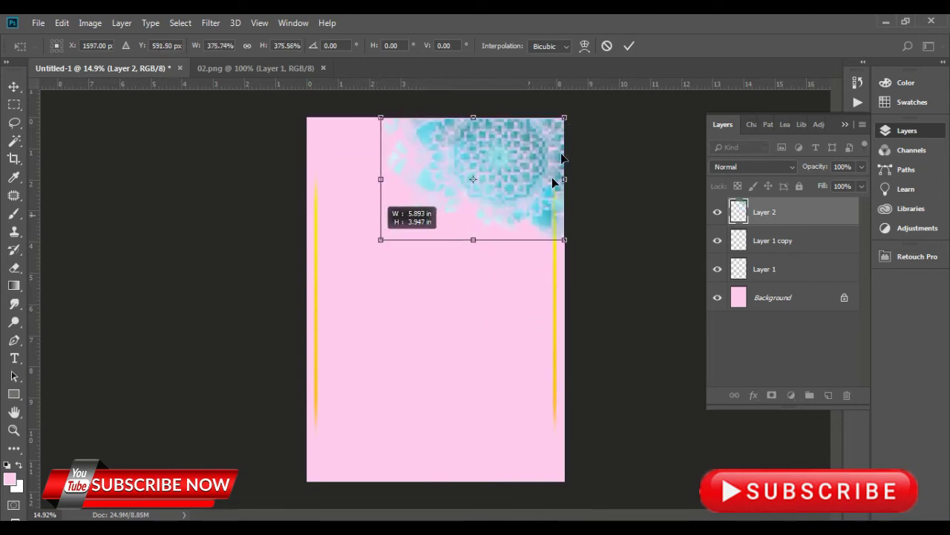
pyautogui.click(628, 45)
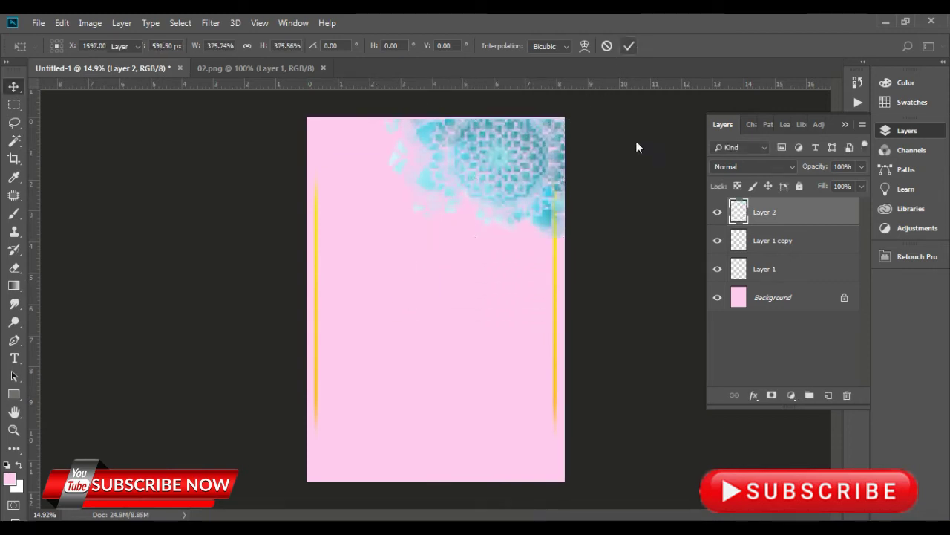
# Step: Set the mandala to Overlay, move it below Layer 1, and duplicate it lower-left
pyautogui.click(760, 170)
pyautogui.click(750, 333)
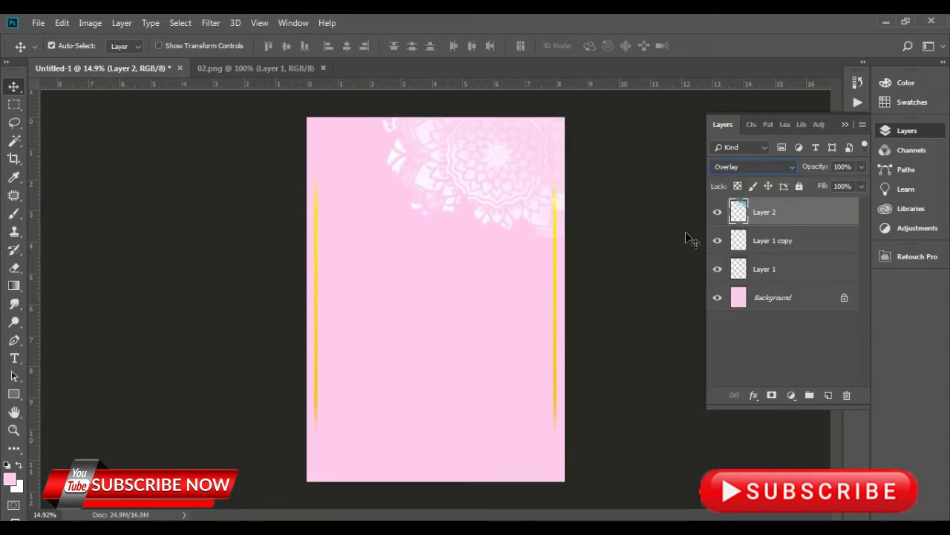
pyautogui.moveTo(780, 222); pyautogui.dragTo(795, 282)
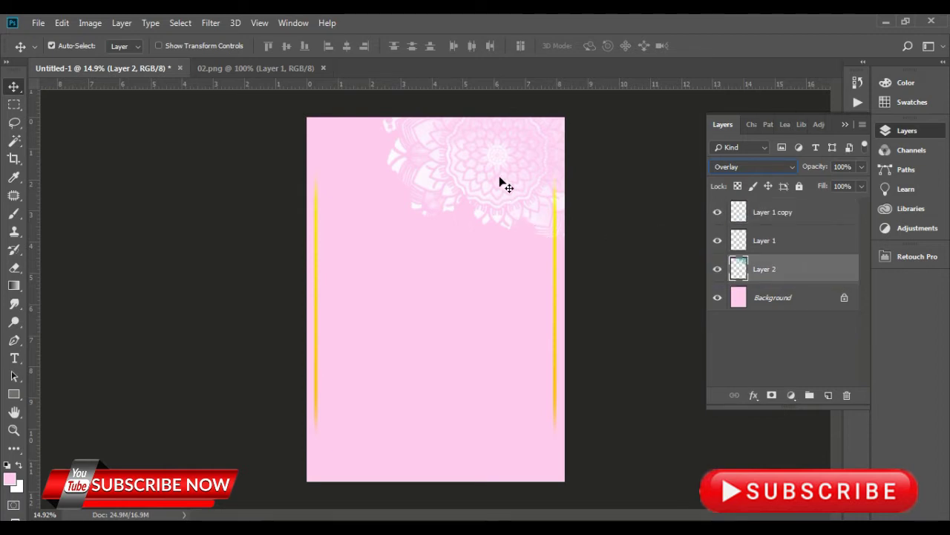
pyautogui.moveTo(499, 182)
pyautogui.mouseDown()
pyautogui.moveTo(439, 357)
pyautogui.moveTo(482, 249)
pyautogui.mouseUp()
pyautogui.moveTo(482, 162)
pyautogui.mouseDown()
pyautogui.moveTo(403, 416)
pyautogui.moveTo(404, 402)
pyautogui.mouseUp()
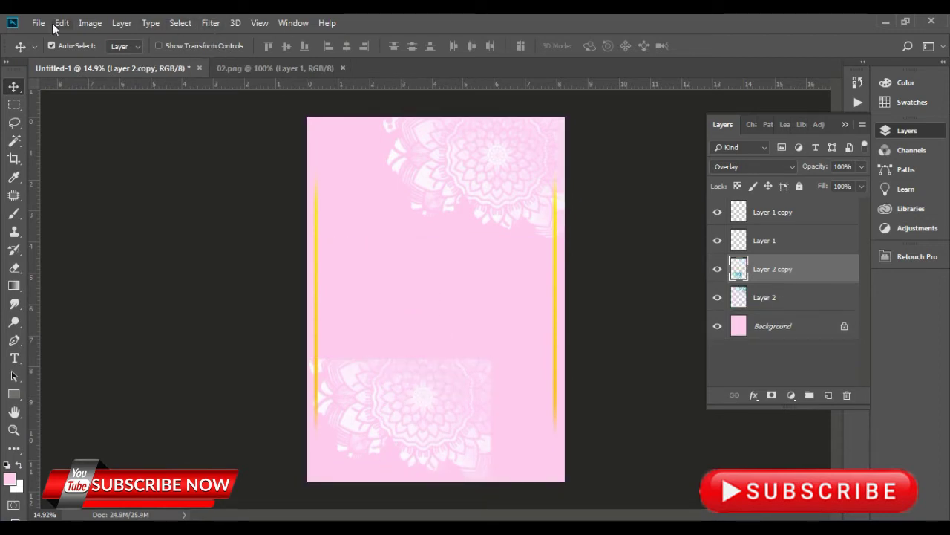
# Step: Flip the lower-left mandala copy horizontally with Edit > Transform
pyautogui.click(59, 23)
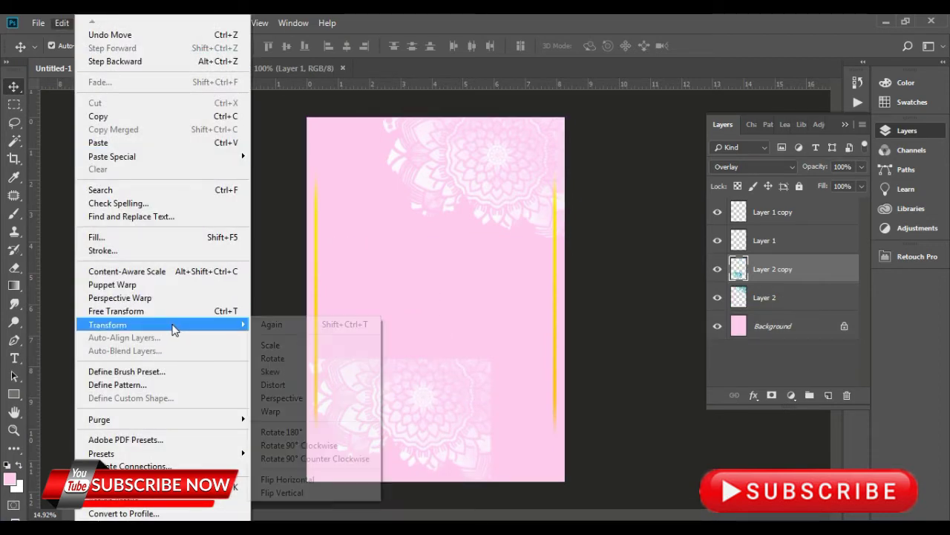
pyautogui.click(287, 479)
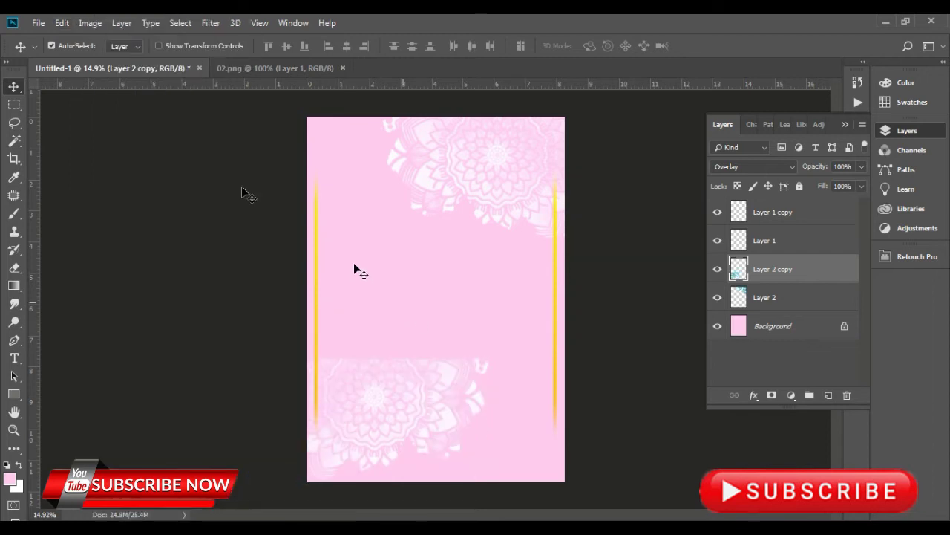
pyautogui.click(66, 23)
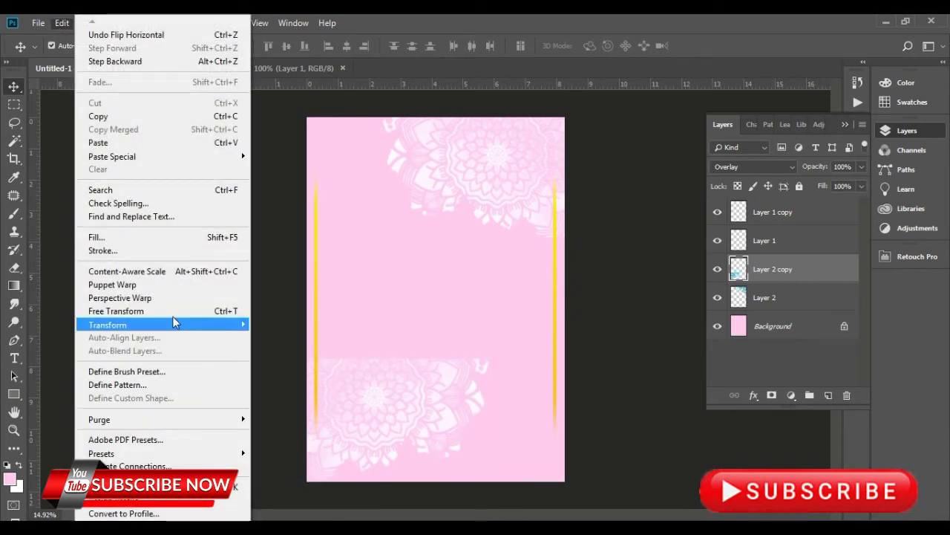
# Step: Flip the lower mandala vertically and colorize it: hue 17, saturation 49, lightness +56
pyautogui.moveTo(162, 324)
pyautogui.click(315, 492)
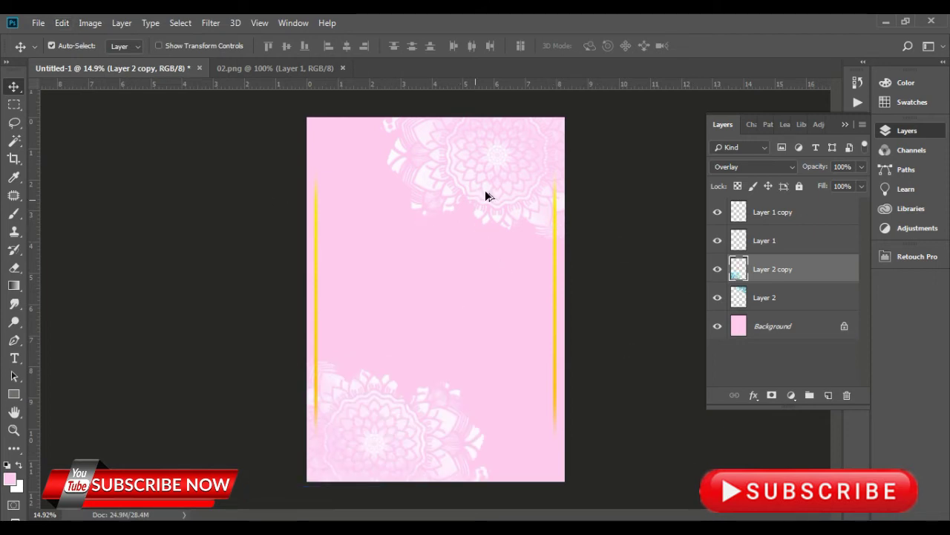
pyautogui.scroll(1, 485, 189)
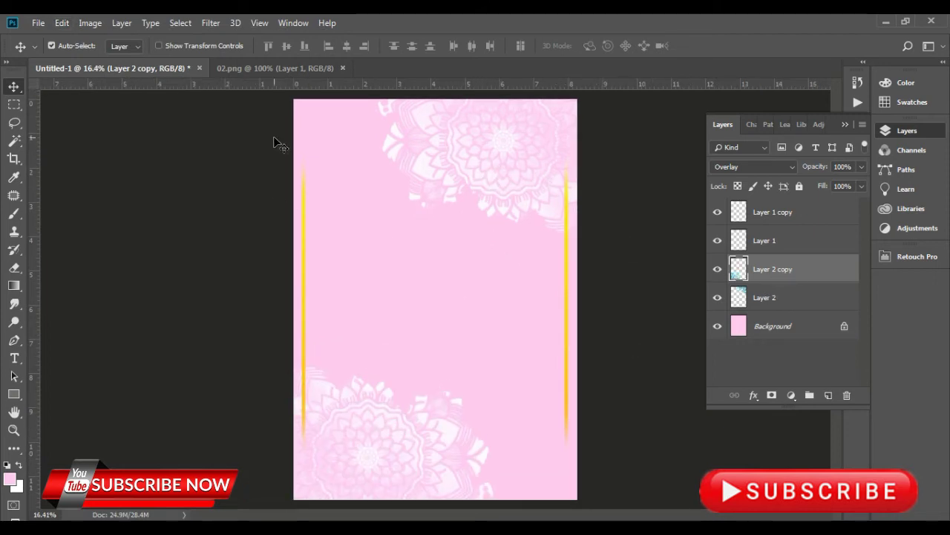
pyautogui.click(90, 23)
pyautogui.moveTo(111, 59)
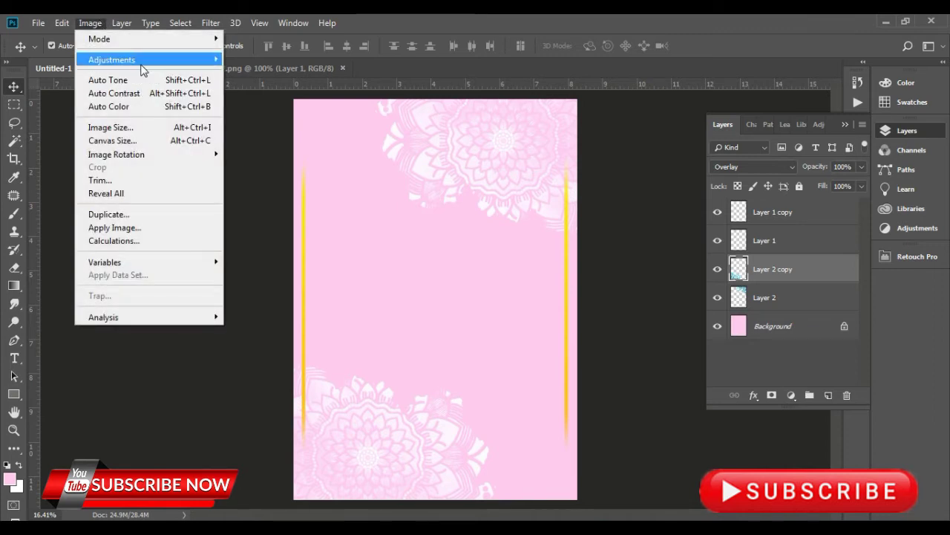
pyautogui.click(297, 133)
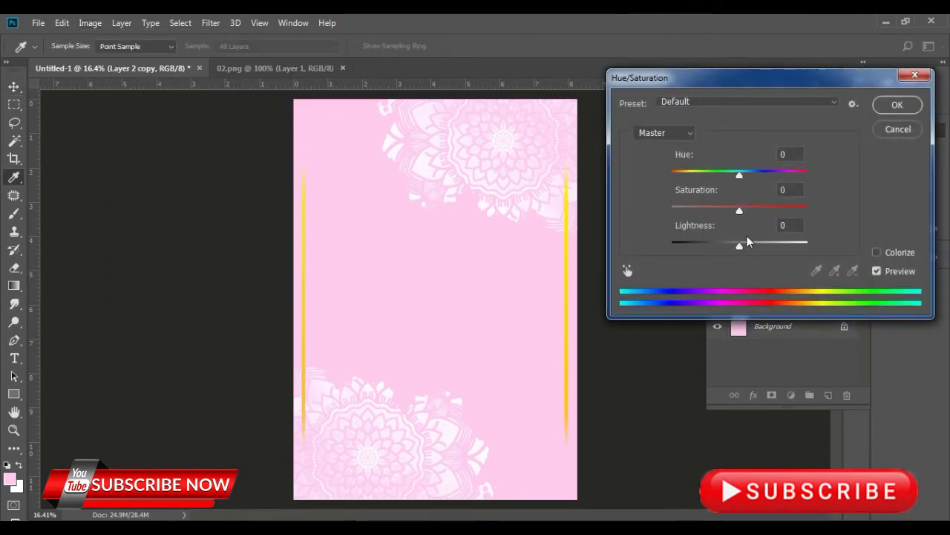
pyautogui.click(876, 252)
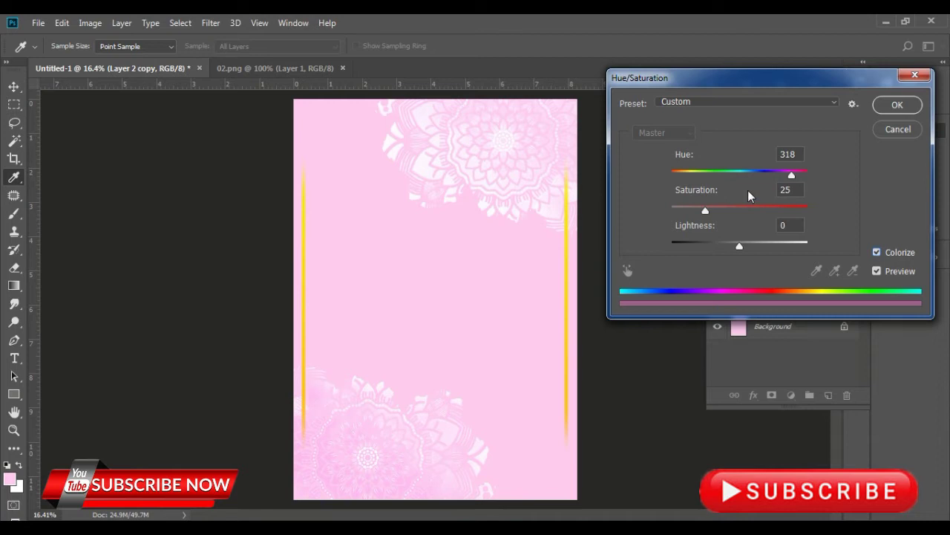
pyautogui.moveTo(696, 175); pyautogui.dragTo(677, 175)
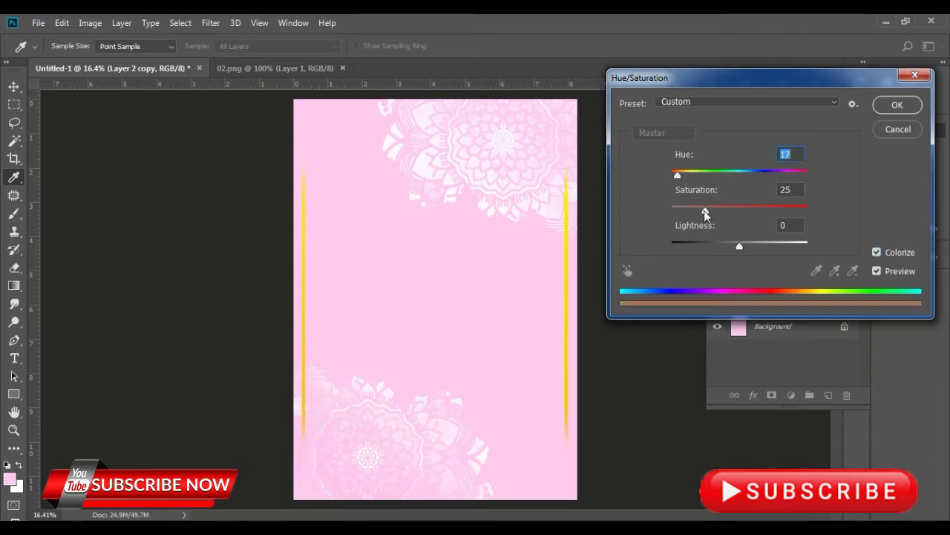
pyautogui.moveTo(705, 210); pyautogui.dragTo(774, 214)
pyautogui.moveTo(742, 247)
pyautogui.mouseDown()
pyautogui.moveTo(801, 245)
pyautogui.moveTo(725, 247)
pyautogui.moveTo(739, 240)
pyautogui.mouseUp()
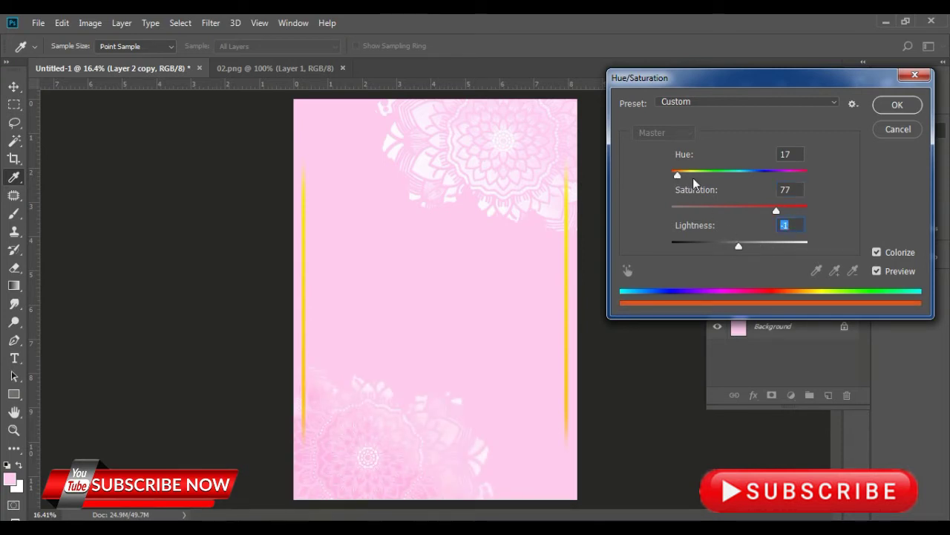
pyautogui.moveTo(746, 248); pyautogui.dragTo(779, 243)
pyautogui.moveTo(775, 209); pyautogui.dragTo(745, 210)
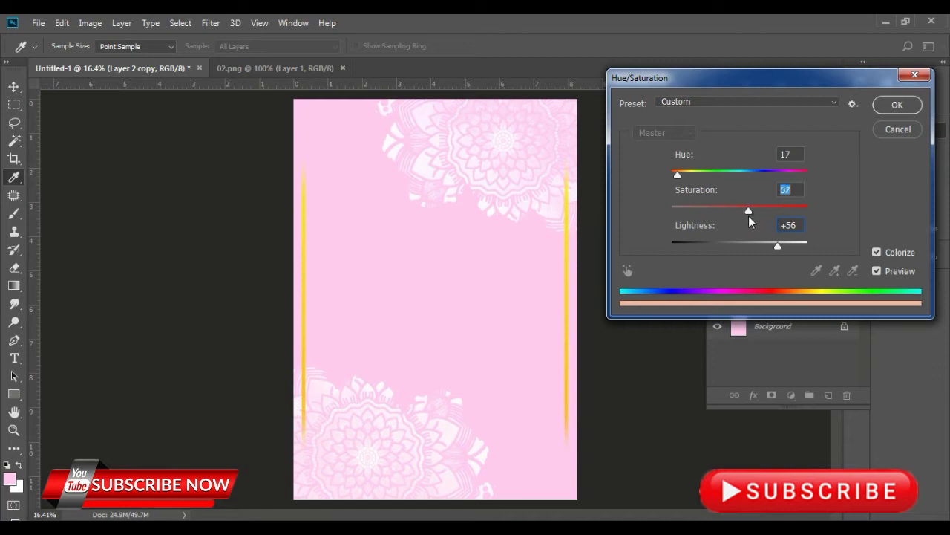
pyautogui.moveTo(743, 216); pyautogui.dragTo(738, 216)
pyautogui.click(891, 105)
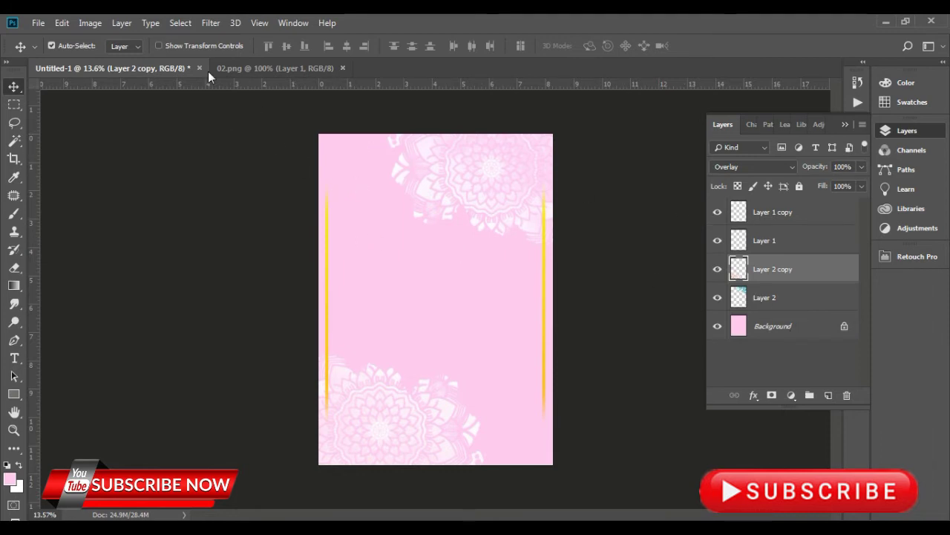
# Step: Close 02.png and browse to the personal projects folder on Local Disk (D:)
pyautogui.click(311, 68)
pyautogui.click(343, 68)
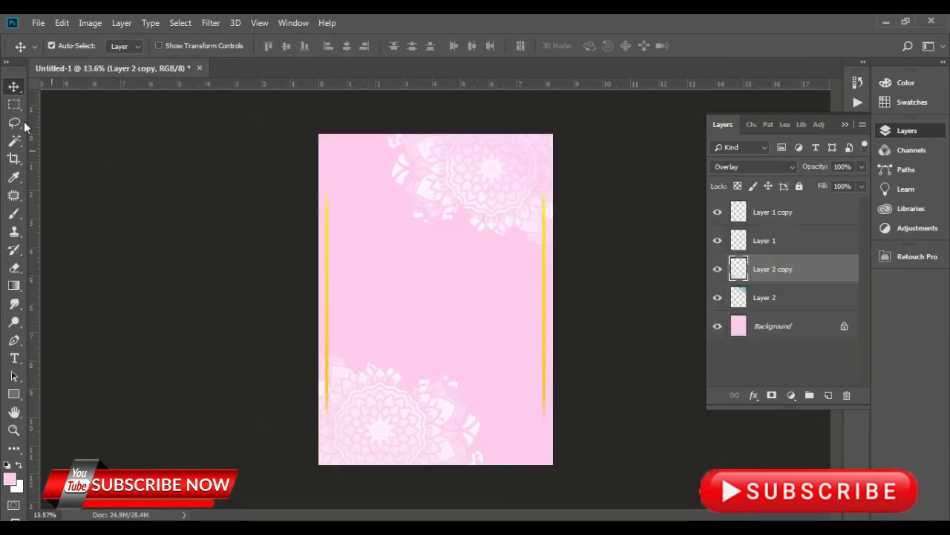
pyautogui.click(35, 24)
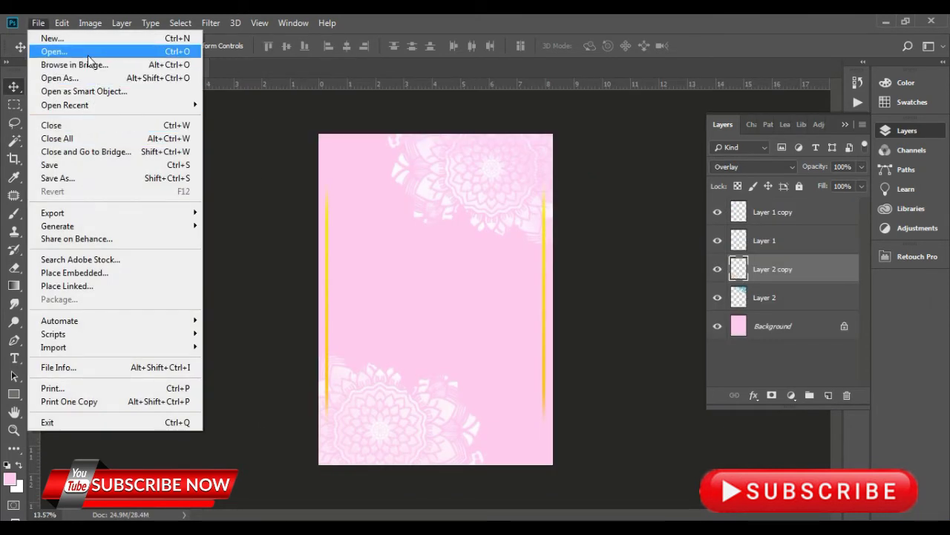
pyautogui.click(74, 52)
pyautogui.click(74, 255)
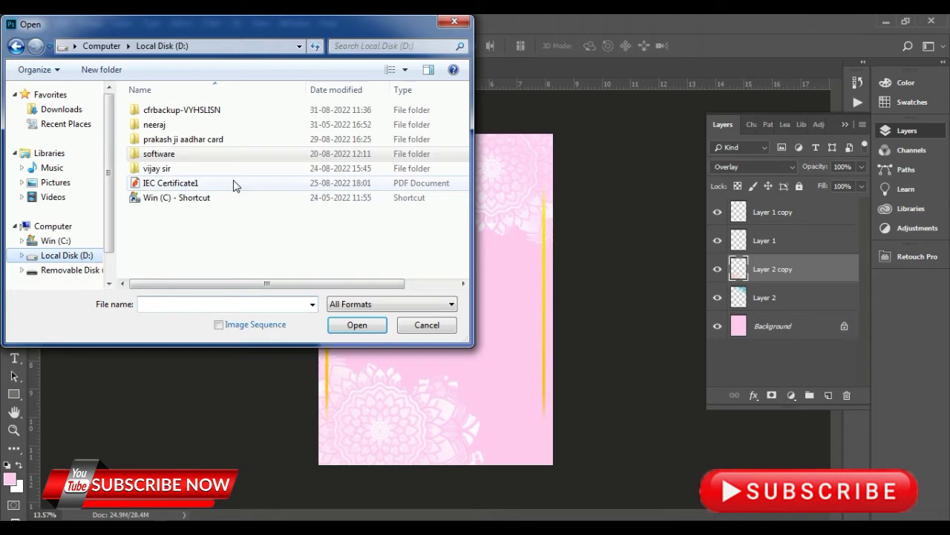
pyautogui.doubleClick(154, 124)
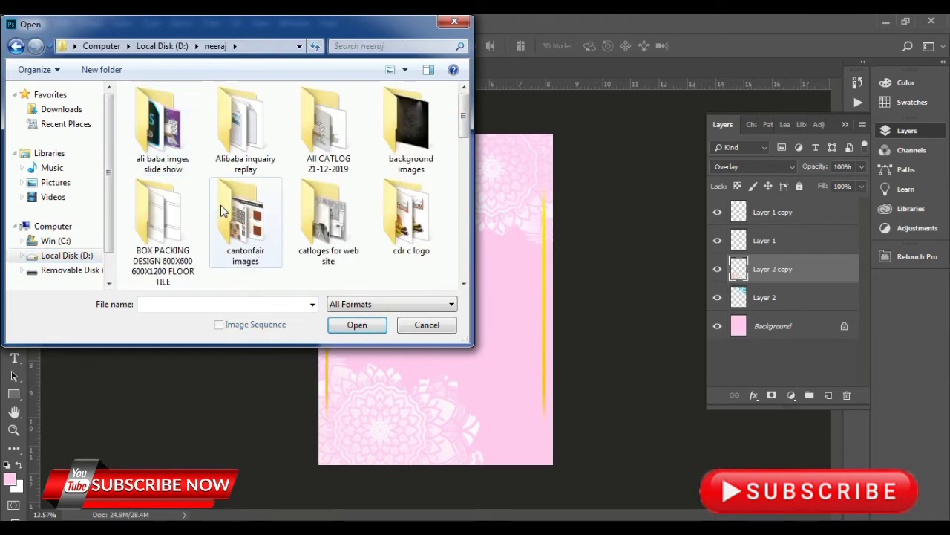
# Step: Open all three images from the ganish chathurthi folder
pyautogui.scroll(-3, 256, 216)
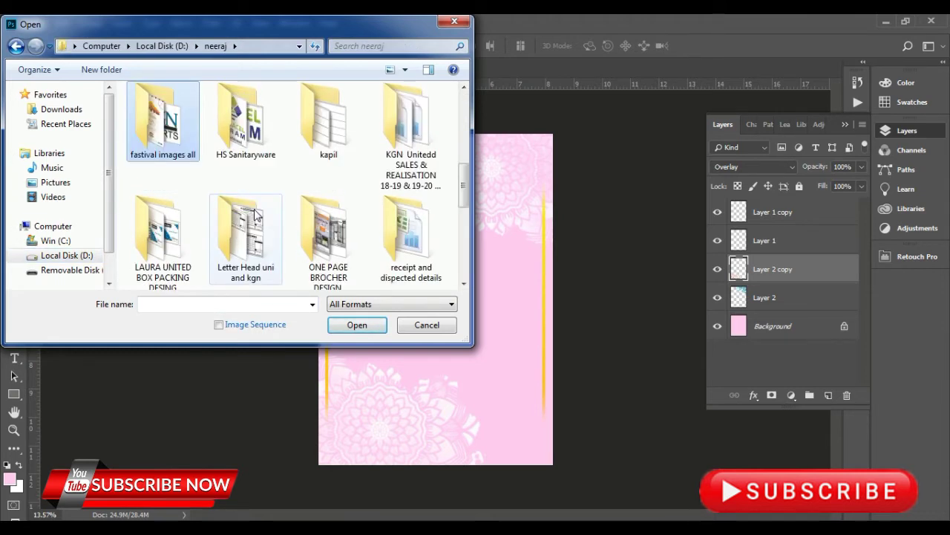
pyautogui.doubleClick(168, 132)
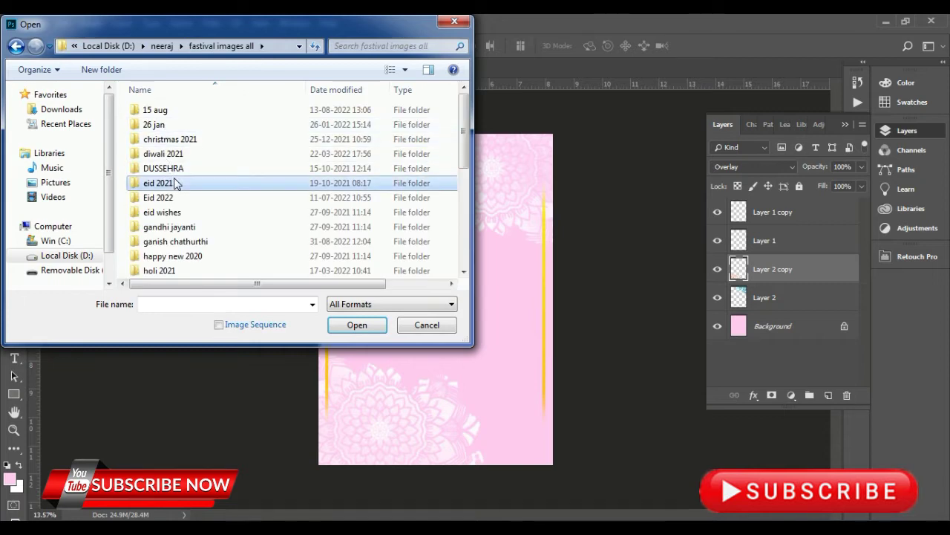
pyautogui.doubleClick(189, 241)
pyautogui.click(192, 155)
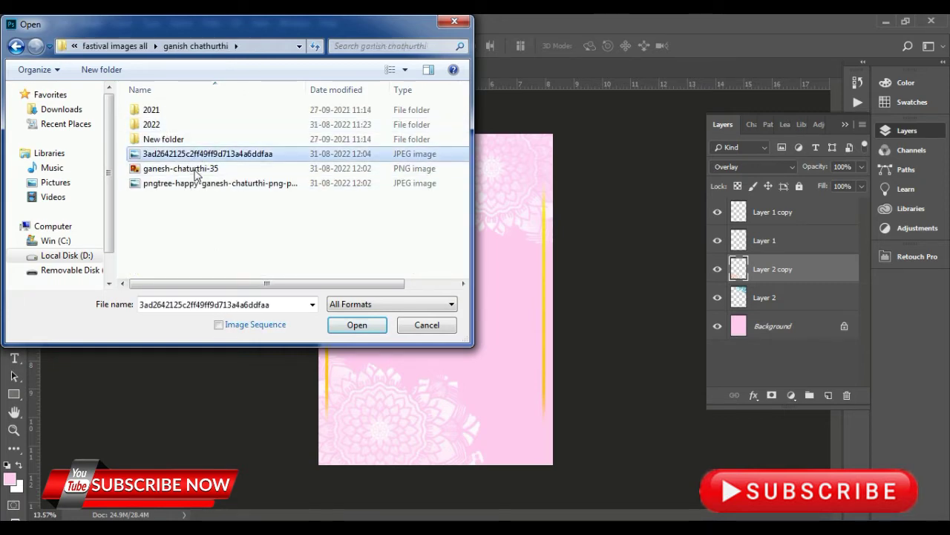
pyautogui.moveTo(234, 215); pyautogui.dragTo(203, 152)
pyautogui.click(357, 325)
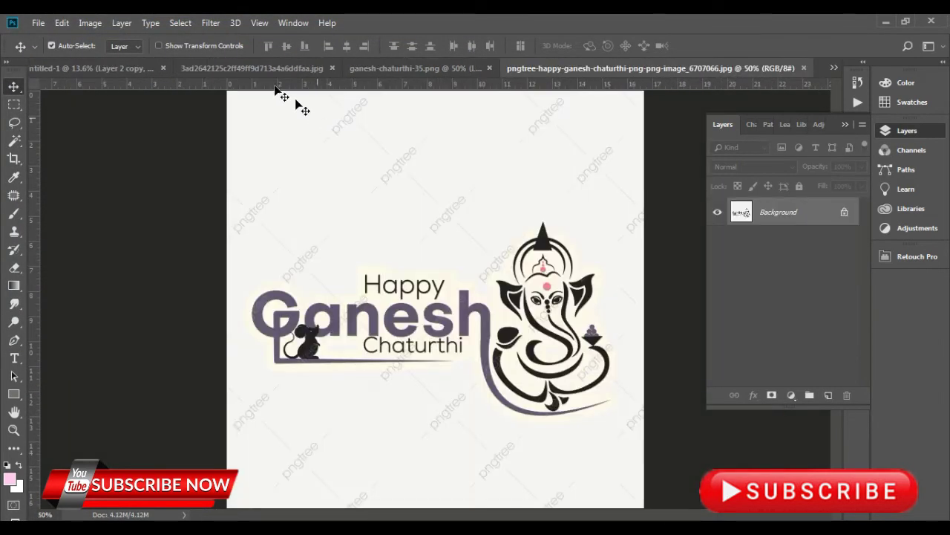
# Step: Drag the whole Ganesh photo into the invitation as Layer 3 and enlarge it
pyautogui.click(261, 69)
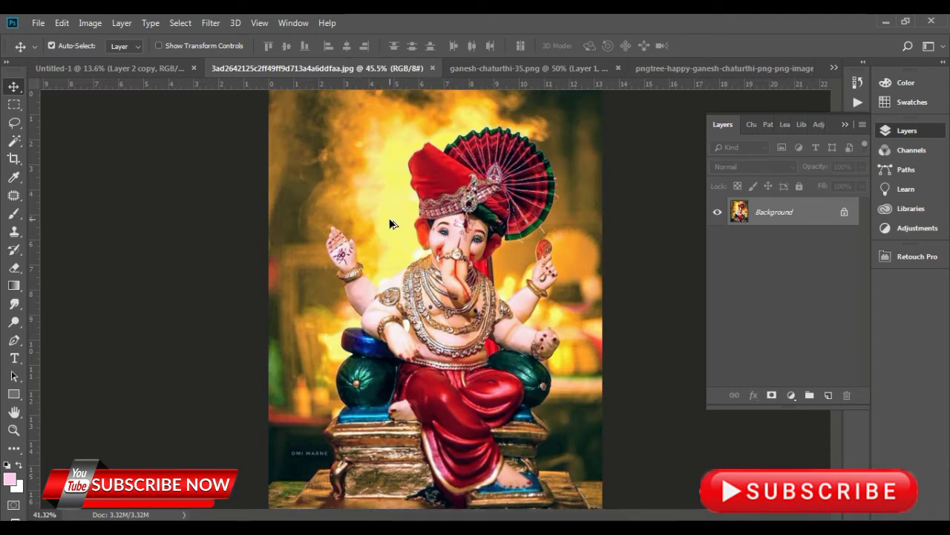
pyautogui.scroll(-2, 446, 223)
pyautogui.hotkey('ctrl', 'a')
pyautogui.moveTo(420, 218)
pyautogui.mouseDown()
pyautogui.moveTo(407, 286)
pyautogui.moveTo(517, 199)
pyautogui.mouseUp()
pyautogui.hotkey('ctrl', 't')
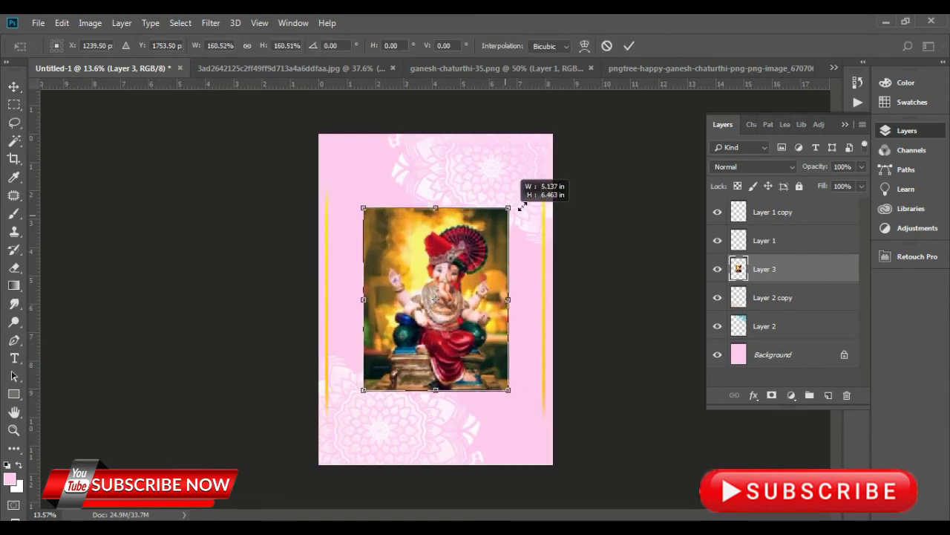
pyautogui.click(629, 45)
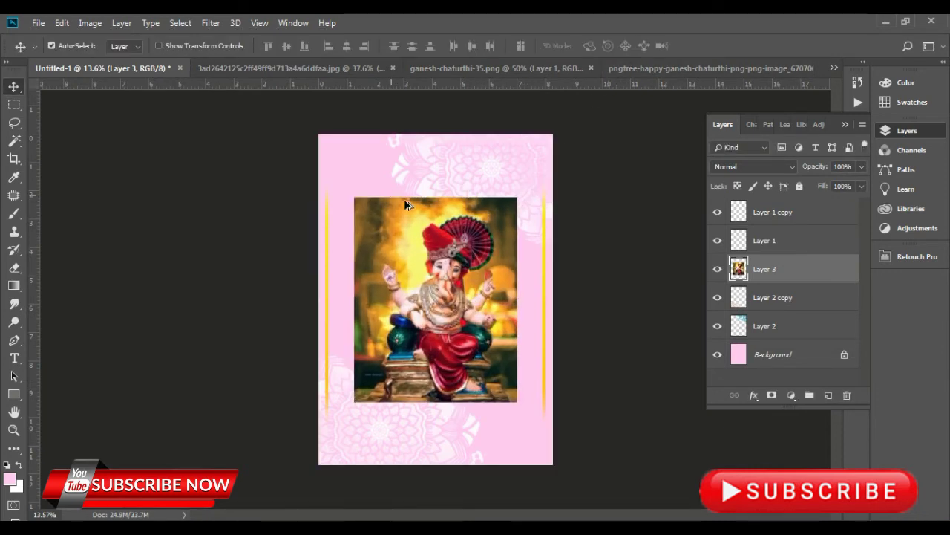
# Step: Move the Ganesh photo up into the upper middle of the page
pyautogui.scroll(3, 418, 242)
pyautogui.scroll(-2, 453, 252)
pyautogui.scroll(-1, 427, 262)
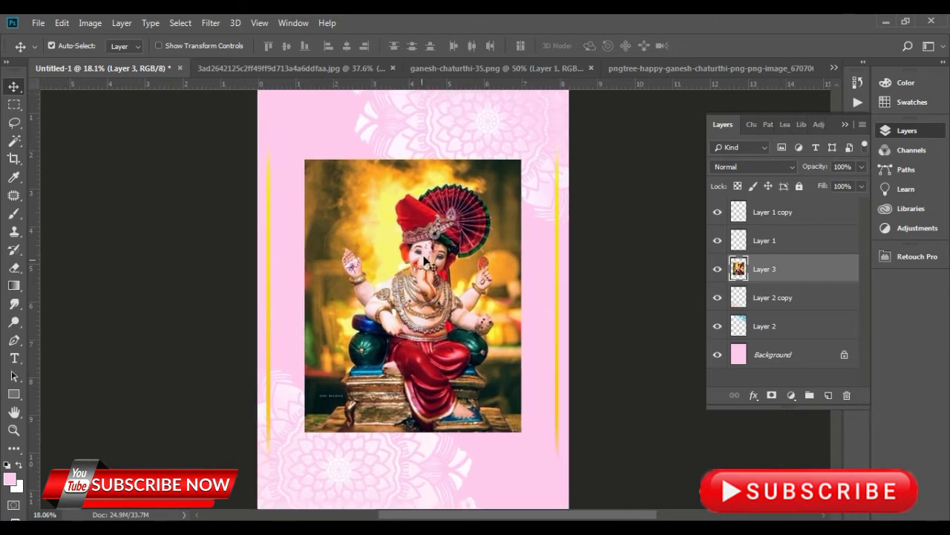
pyautogui.moveTo(441, 272); pyautogui.dragTo(441, 214)
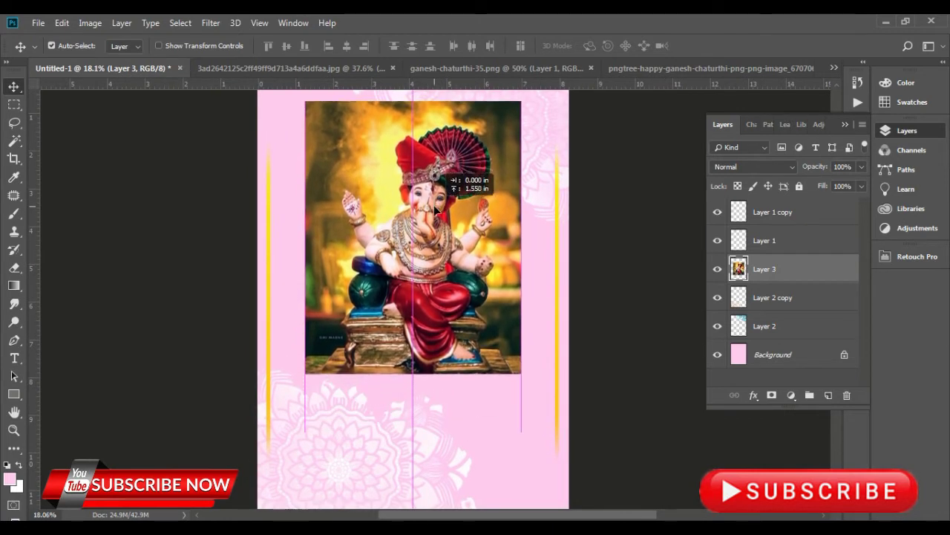
pyautogui.scroll(-1, 416, 171)
pyautogui.scroll(1, 430, 135)
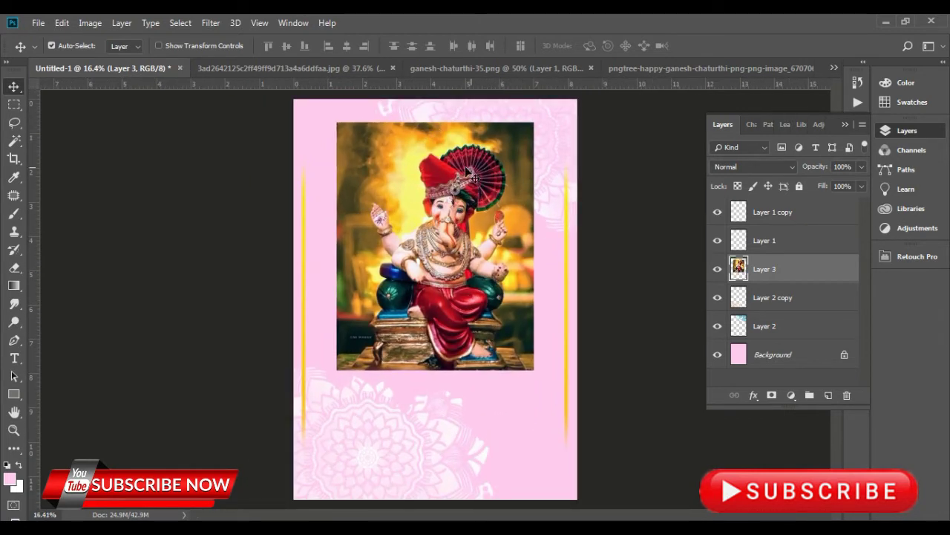
pyautogui.scroll(1, 437, 177)
pyautogui.scroll(2, 487, 263)
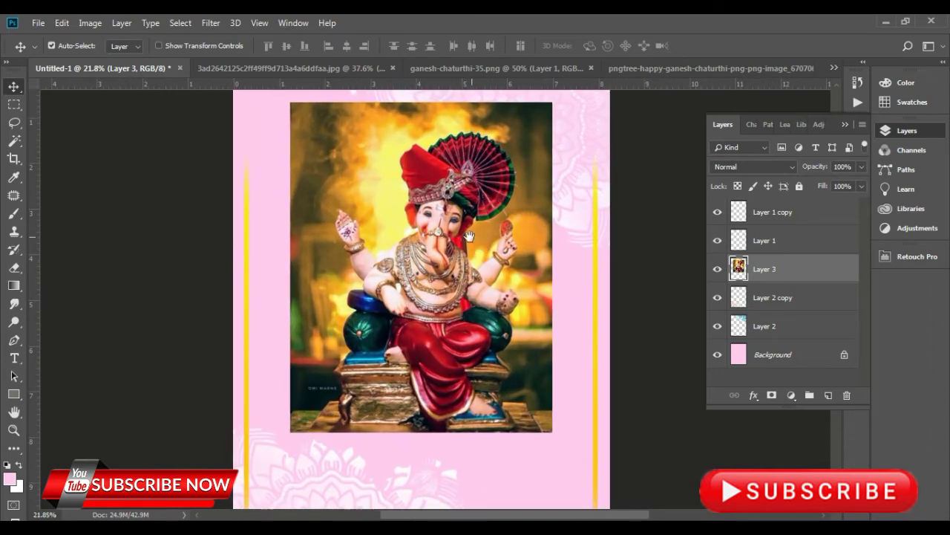
# Step: Duplicate the Ganesh photo layer, fill the copy with a diagonal yellow-orange gradient, and hide it behind a black mask
pyautogui.hotkey('ctrl', 'j')
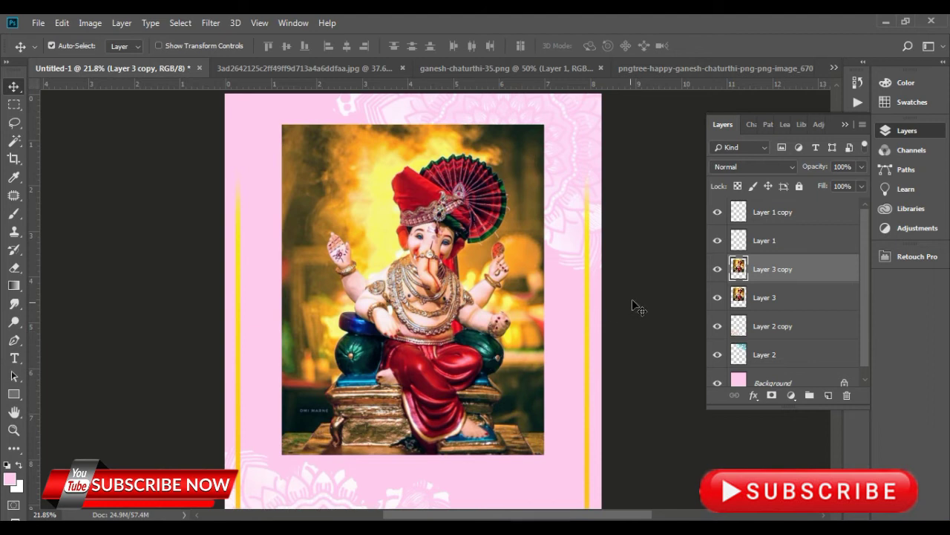
pyautogui.keyDown('ctrl'); pyautogui.click(738, 268); pyautogui.keyUp('ctrl')
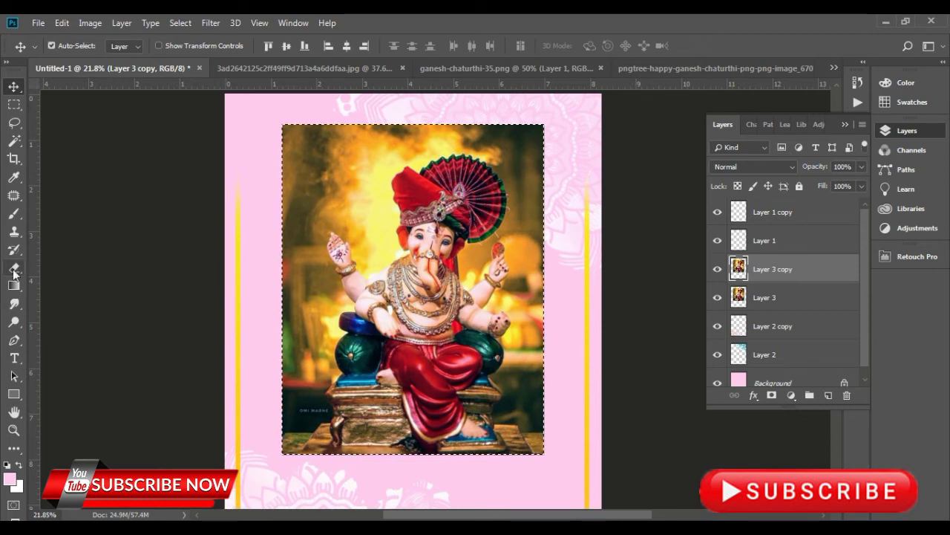
pyautogui.click(13, 285)
pyautogui.moveTo(301, 145); pyautogui.dragTo(521, 369)
pyautogui.hotkey('ctrl', 'd')
pyautogui.click(10, 86)
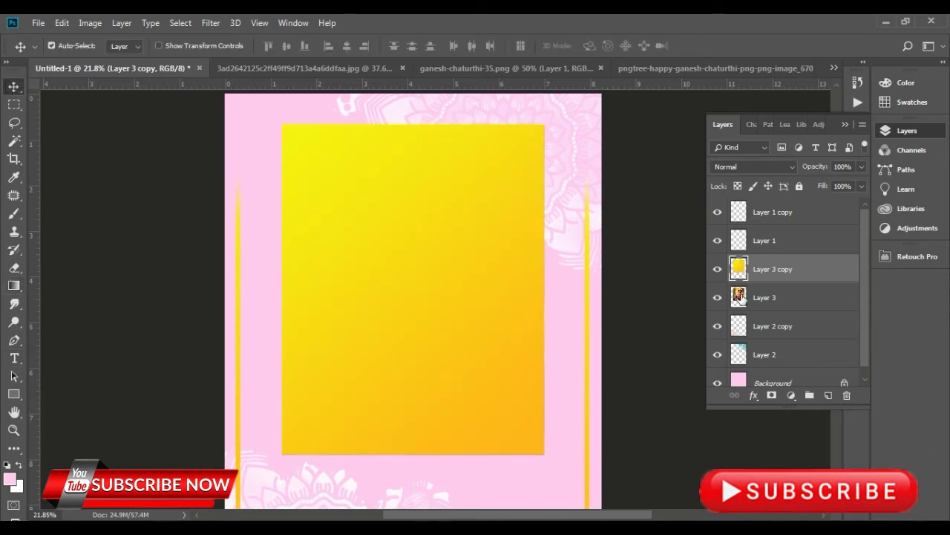
pyautogui.keyDown('alt'); pyautogui.click(772, 395); pyautogui.keyUp('alt')
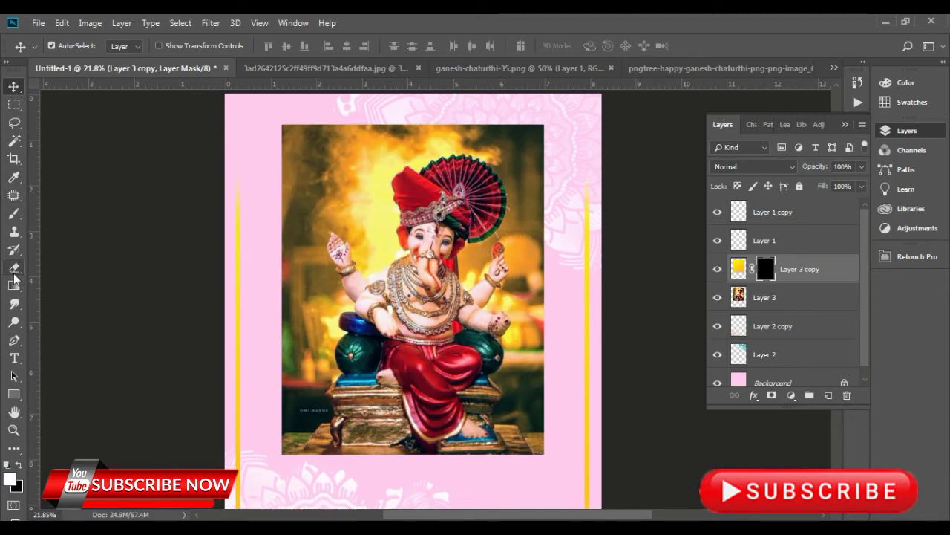
# Step: Paint white into the mask with a large soft brush along the photo's top-left and right edges
pyautogui.click(14, 215)
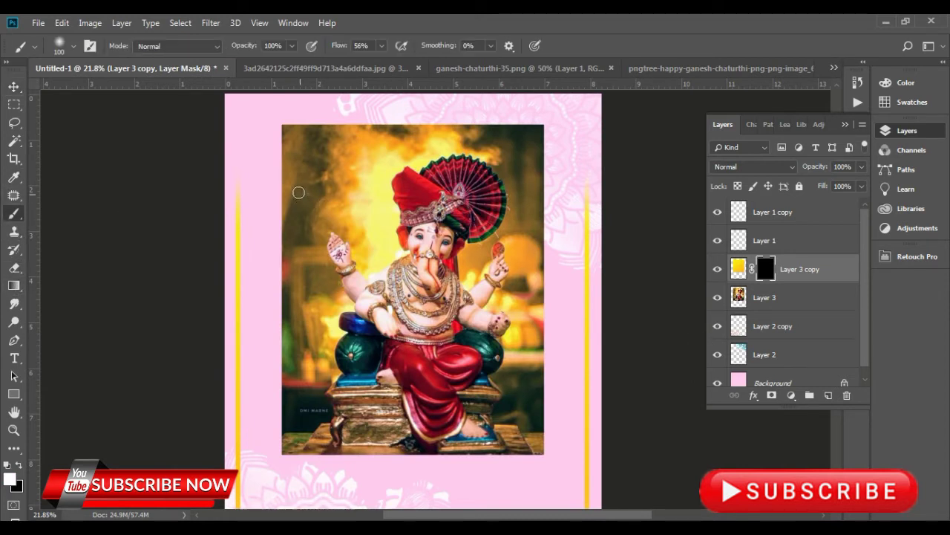
pyautogui.press(']')
pyautogui.press(']')
pyautogui.press(']')
pyautogui.moveTo(292, 170)
pyautogui.mouseDown()
pyautogui.moveTo(265, 159)
pyautogui.moveTo(340, 127)
pyautogui.moveTo(530, 156)
pyautogui.moveTo(552, 212)
pyautogui.moveTo(545, 170)
pyautogui.moveTo(515, 121)
pyautogui.mouseUp()
pyautogui.press('[')
pyautogui.press('[')
pyautogui.press('[')
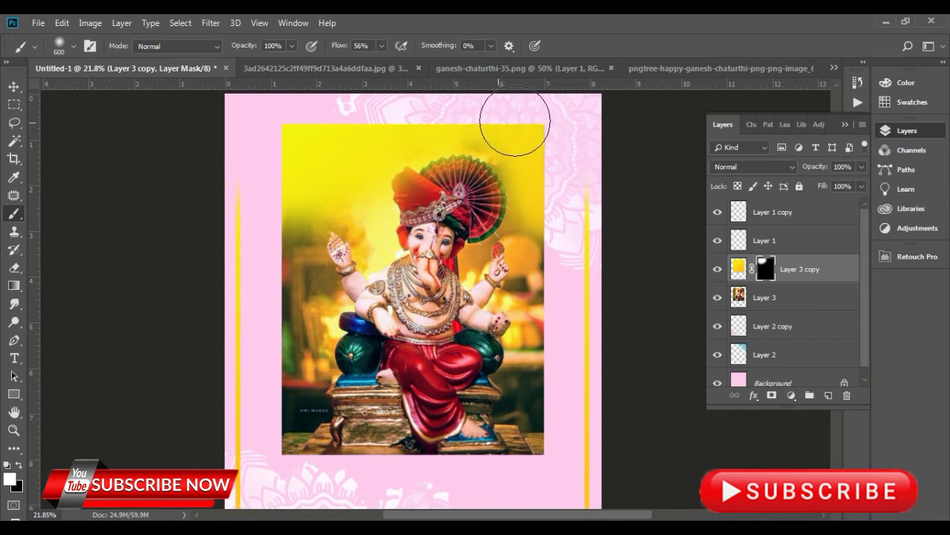
pyautogui.moveTo(561, 266)
pyautogui.mouseDown()
pyautogui.moveTo(553, 432)
pyautogui.moveTo(545, 388)
pyautogui.moveTo(538, 457)
pyautogui.moveTo(312, 468)
pyautogui.moveTo(308, 456)
pyautogui.moveTo(505, 475)
pyautogui.moveTo(483, 468)
pyautogui.moveTo(520, 468)
pyautogui.moveTo(299, 442)
pyautogui.moveTo(265, 413)
pyautogui.moveTo(275, 212)
pyautogui.moveTo(277, 304)
pyautogui.moveTo(265, 339)
pyautogui.moveTo(275, 213)
pyautogui.moveTo(275, 248)
pyautogui.mouseUp()
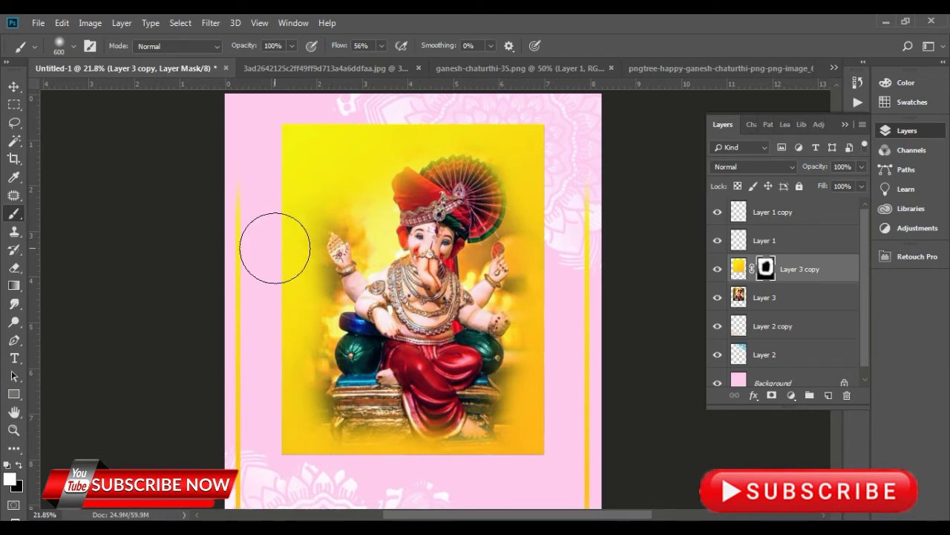
pyautogui.click(13, 87)
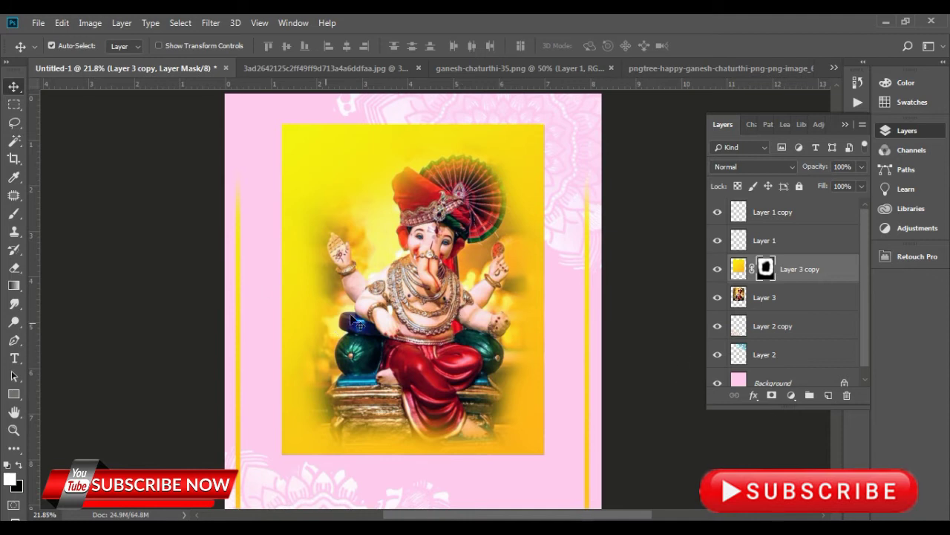
# Step: Select the photo copy's area and try a gradient on its mask, then undo it
pyautogui.scroll(-1, 305, 294)
pyautogui.scroll(-1, 445, 311)
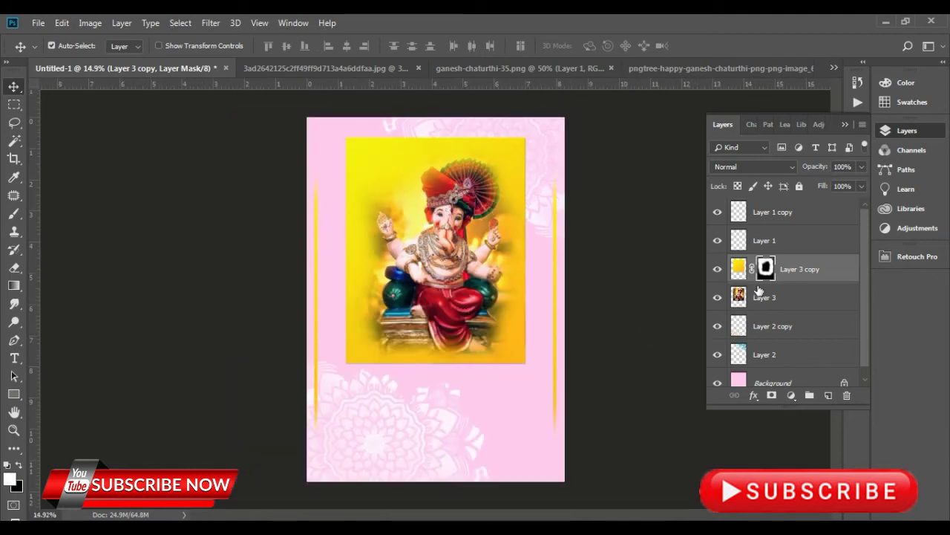
pyautogui.keyDown('ctrl'); pyautogui.click(740, 270); pyautogui.keyUp('ctrl')
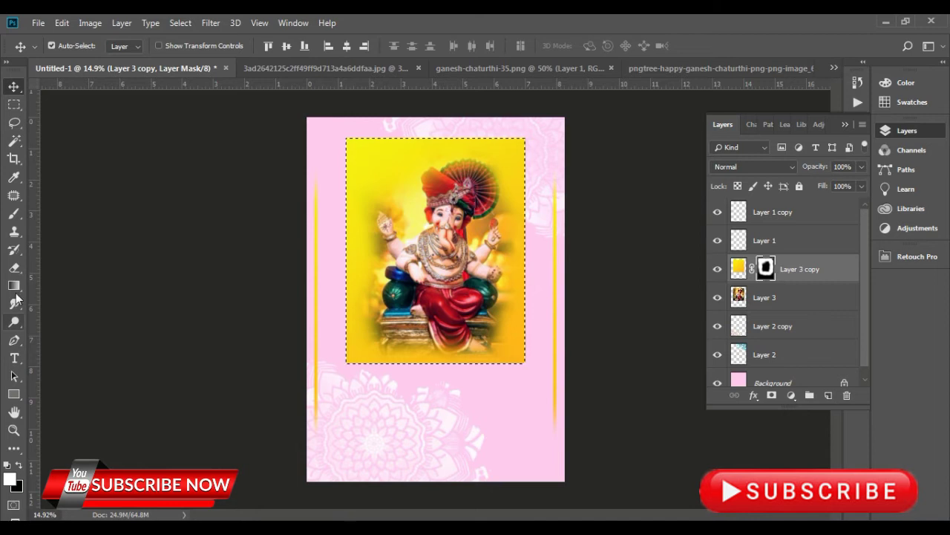
pyautogui.click(14, 177)
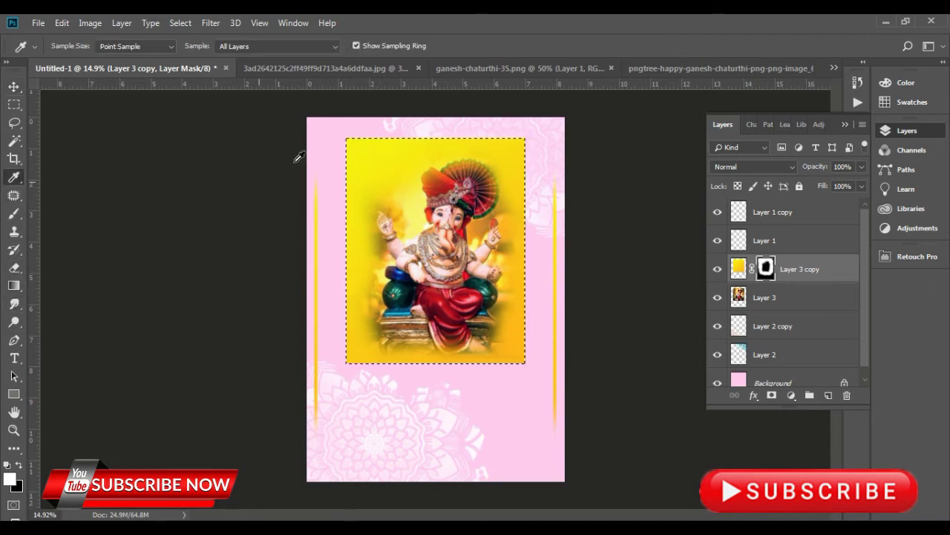
pyautogui.click(14, 285)
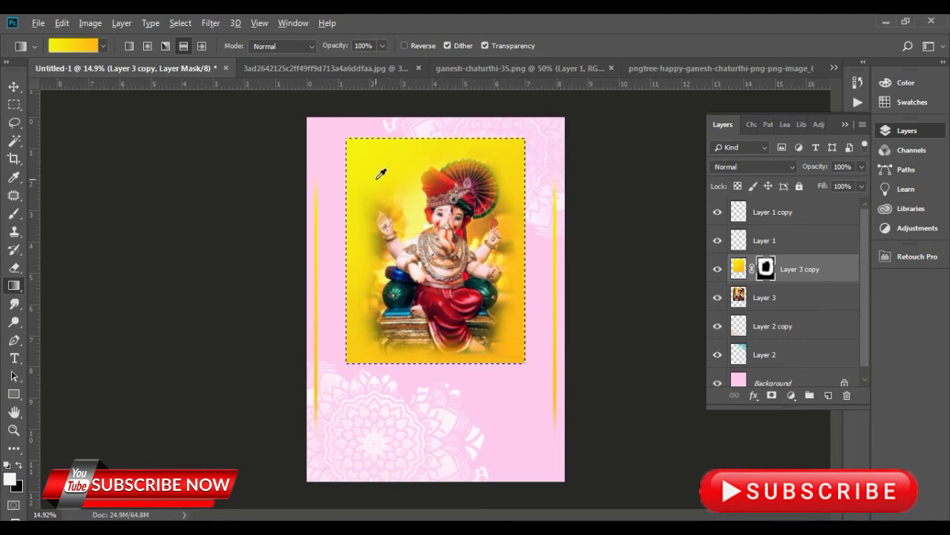
pyautogui.moveTo(377, 170); pyautogui.dragTo(376, 178)
pyautogui.hotkey('ctrl', 'z')
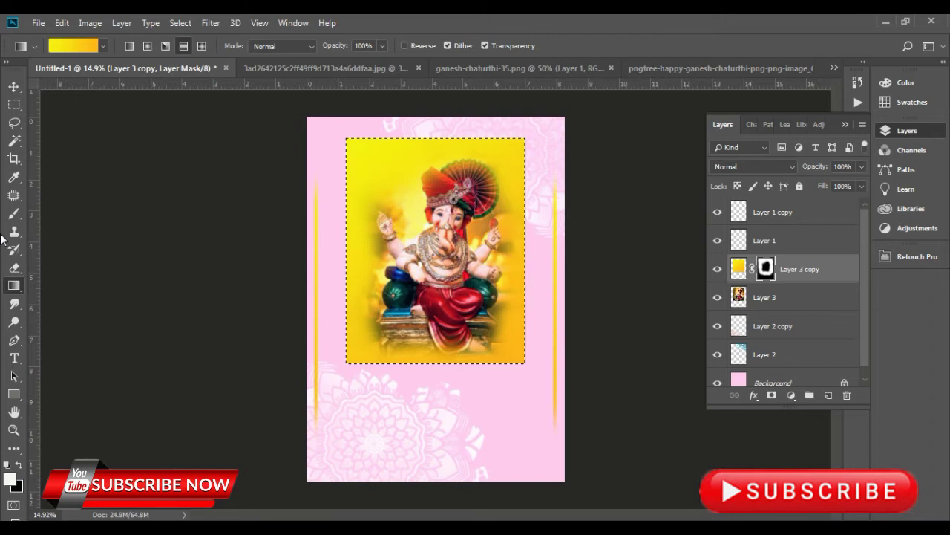
# Step: Fill the photo copy's area with pink, deselect, and reposition the original Ganesh photo
pyautogui.click(14, 86)
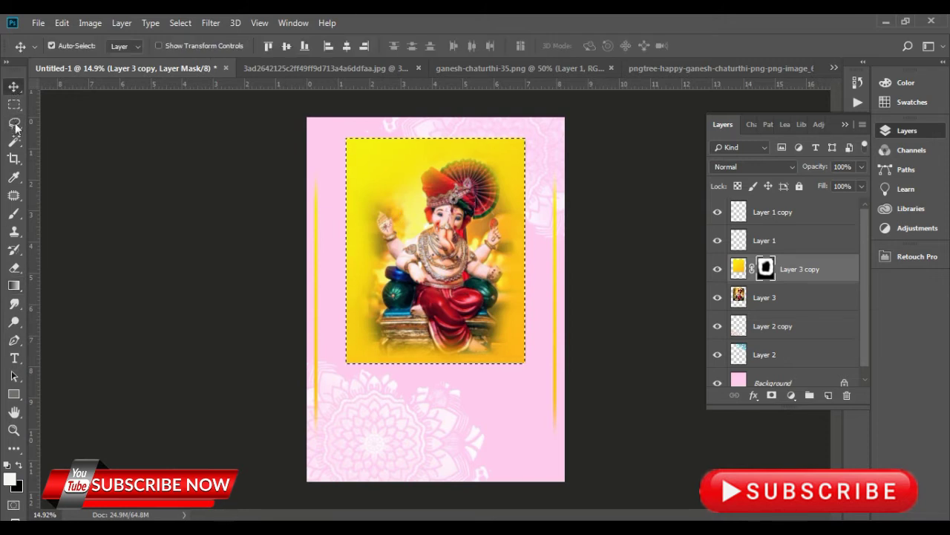
pyautogui.click(739, 270)
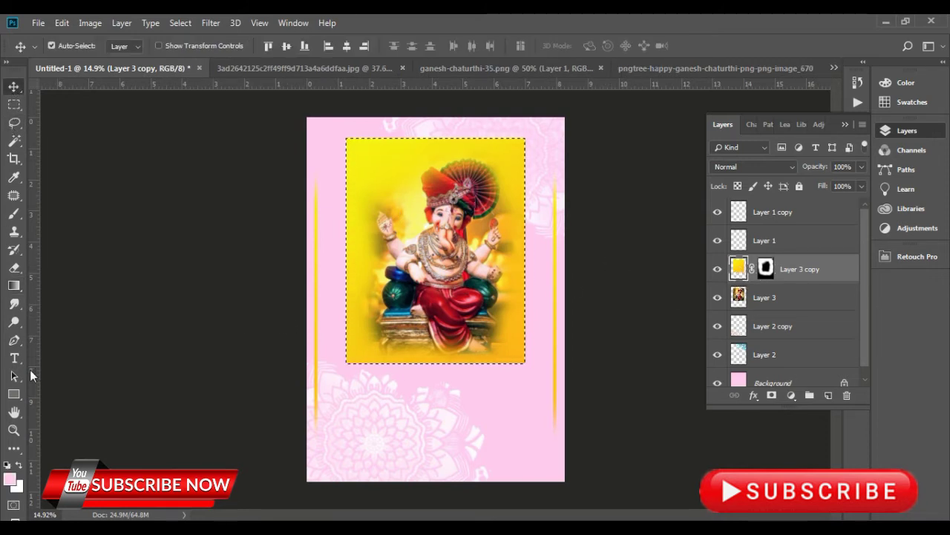
pyautogui.hotkey('alt', 'BackSpace')
pyautogui.hotkey('ctrl', 'd')
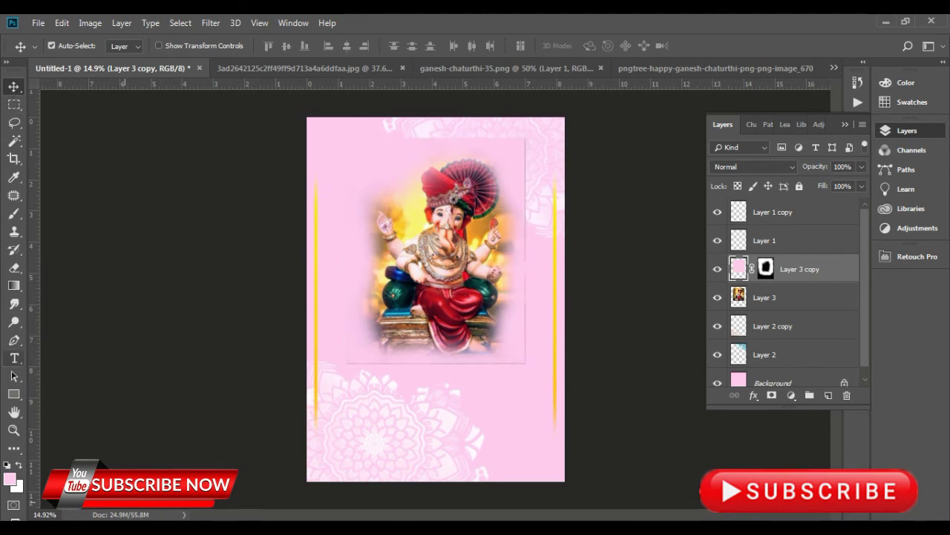
pyautogui.scroll(3, 439, 195)
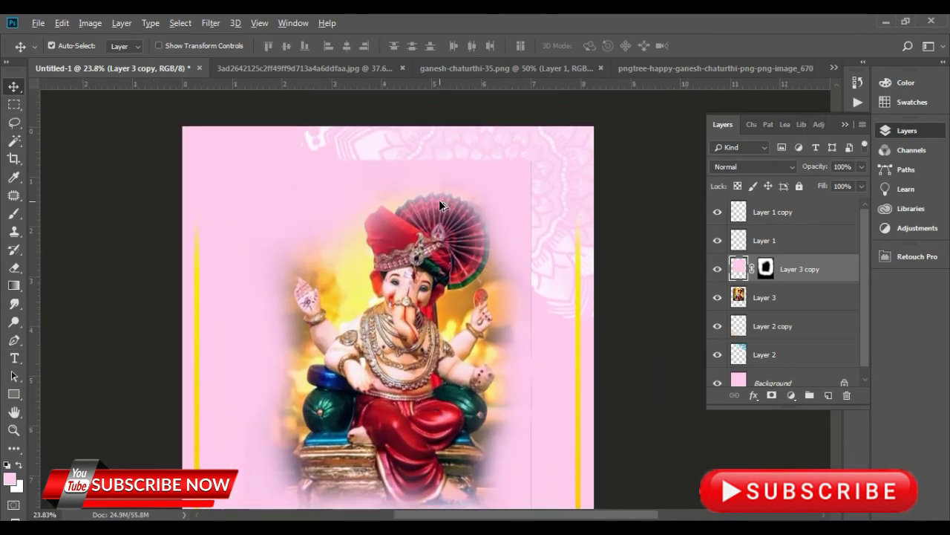
pyautogui.scroll(-1, 439, 205)
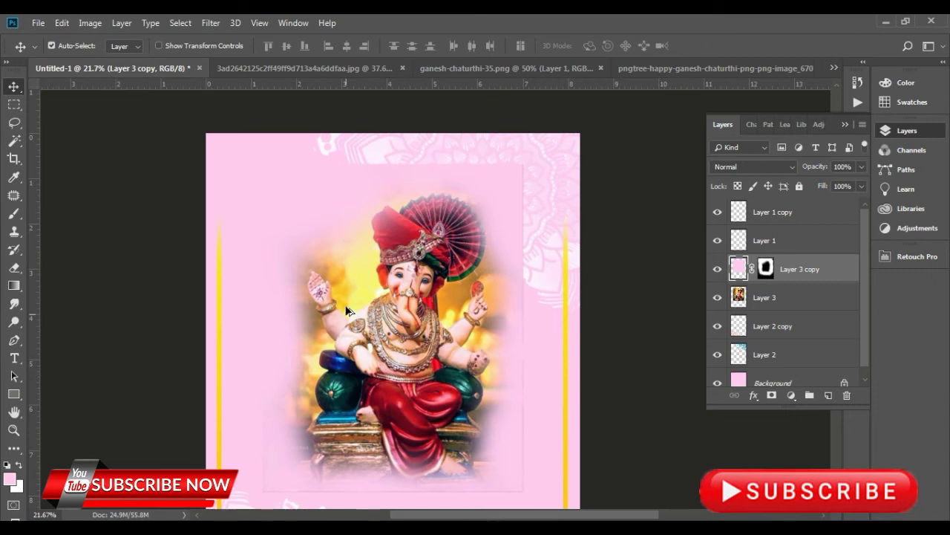
pyautogui.scroll(-2, 346, 310)
pyautogui.moveTo(401, 327); pyautogui.dragTo(361, 307)
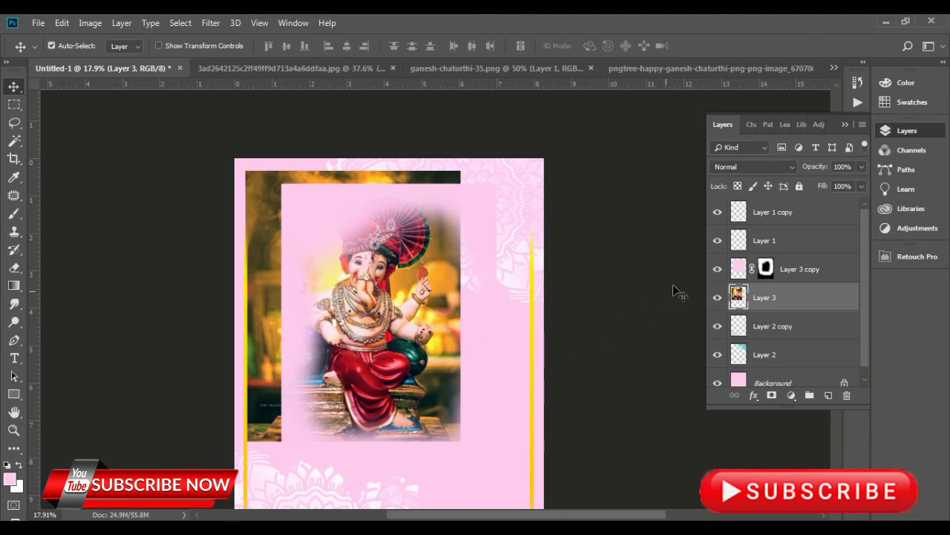
# Step: Add an empty layer above the photo copy, then undo the change
pyautogui.click(764, 271)
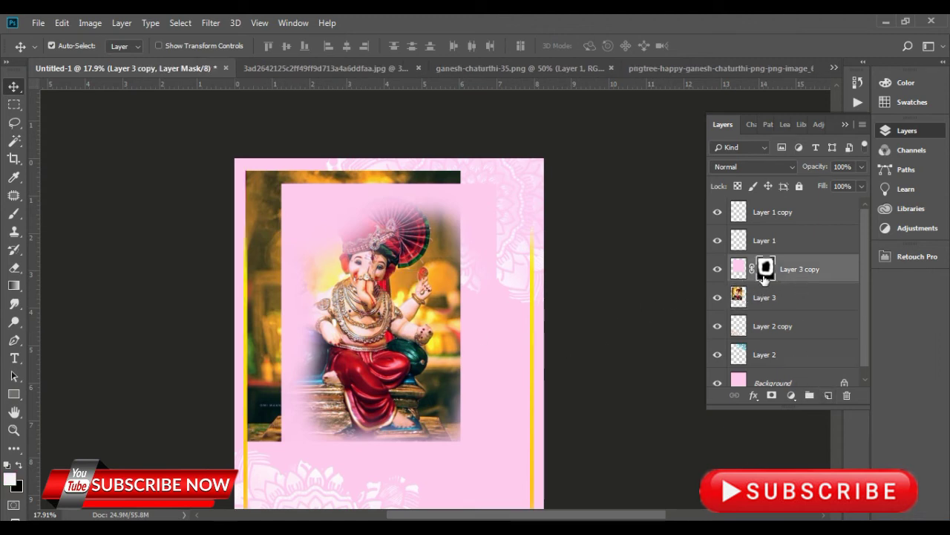
pyautogui.click(826, 395)
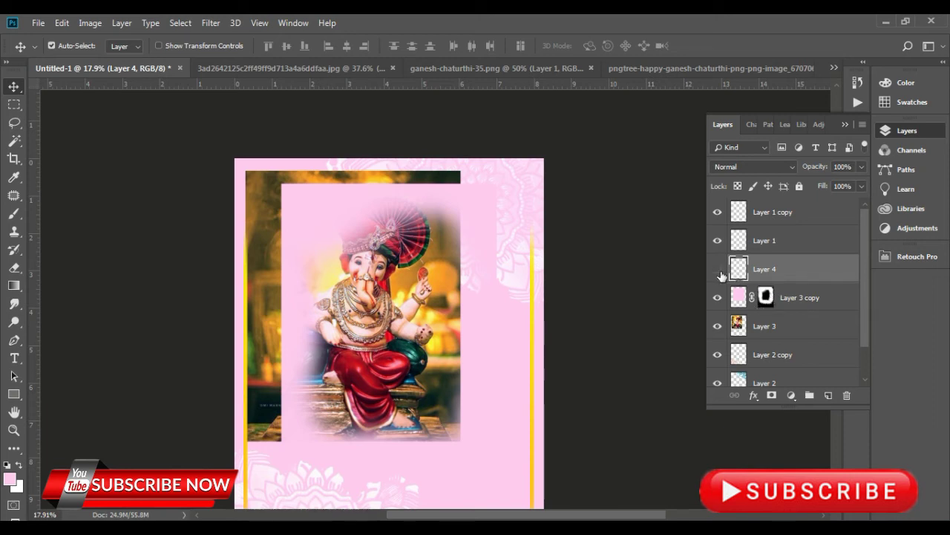
pyautogui.scroll(-2, 581, 251)
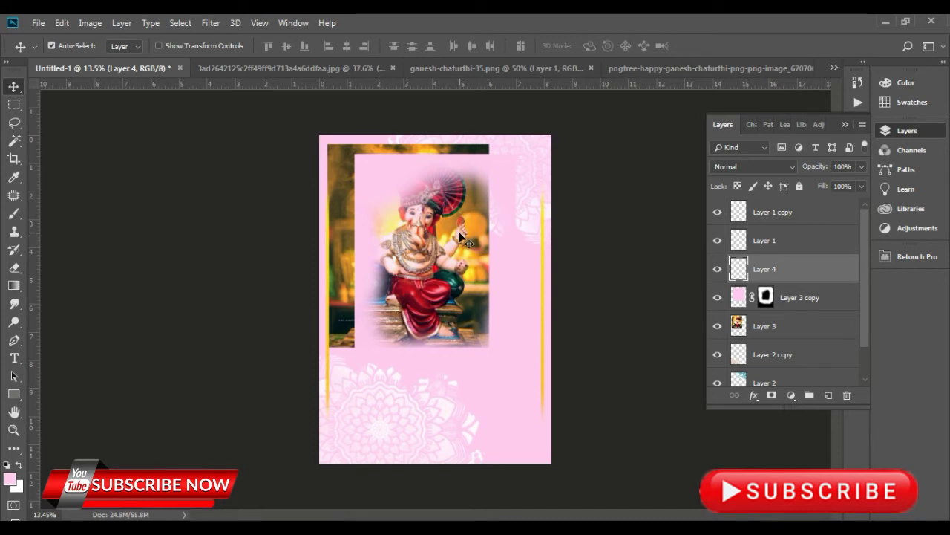
pyautogui.hotkey('ctrl', 'alt', 'z')
pyautogui.hotkey('ctrl', 'alt', 'z')
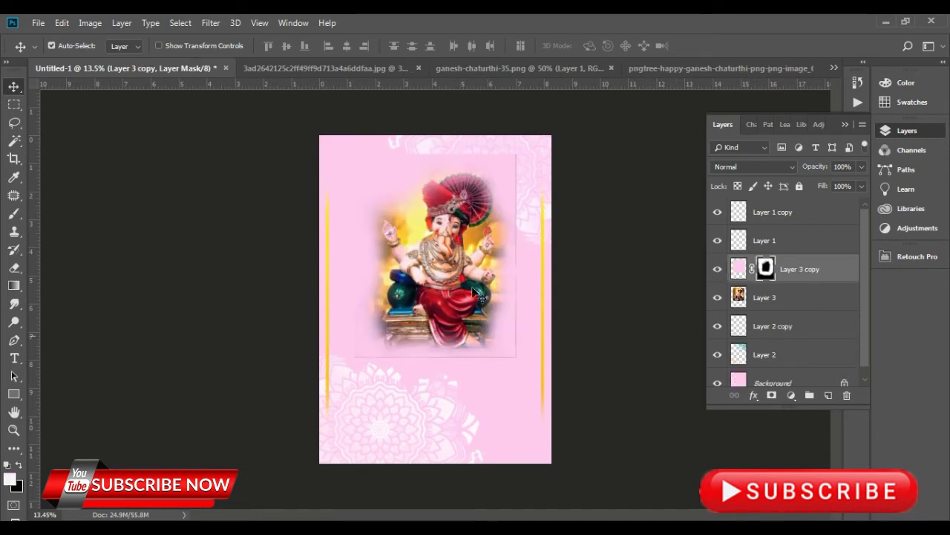
pyautogui.scroll(2, 514, 215)
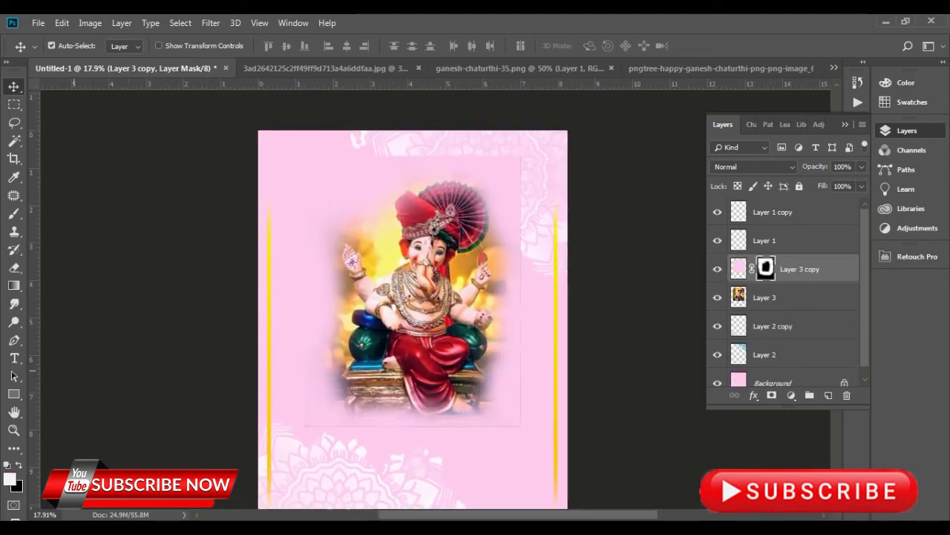
pyautogui.scroll(1, 454, 227)
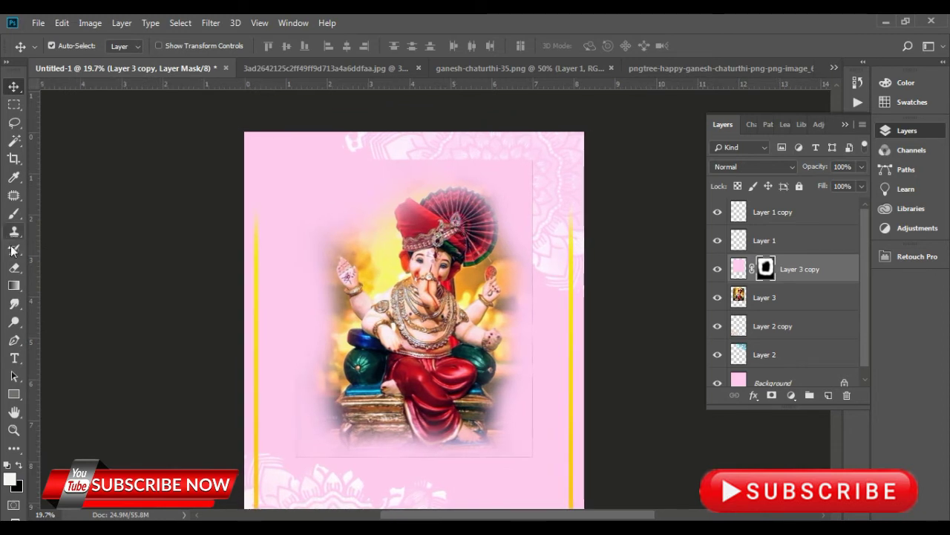
# Step: Merge the masked copy into Layer 3 and toggle its visibility to check the result
pyautogui.click(14, 216)
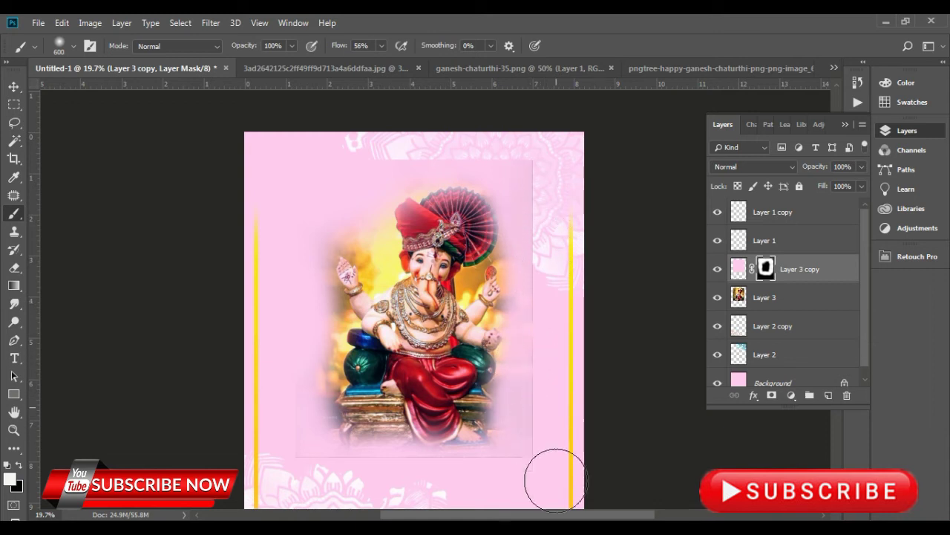
pyautogui.click(13, 88)
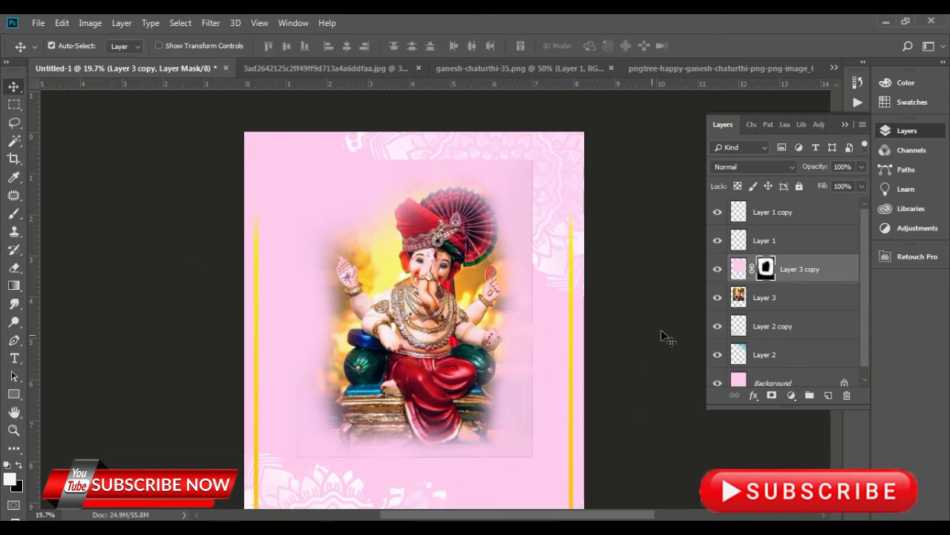
pyautogui.hotkey('ctrl', 'z')
pyautogui.click(717, 269)
pyautogui.click(717, 269)
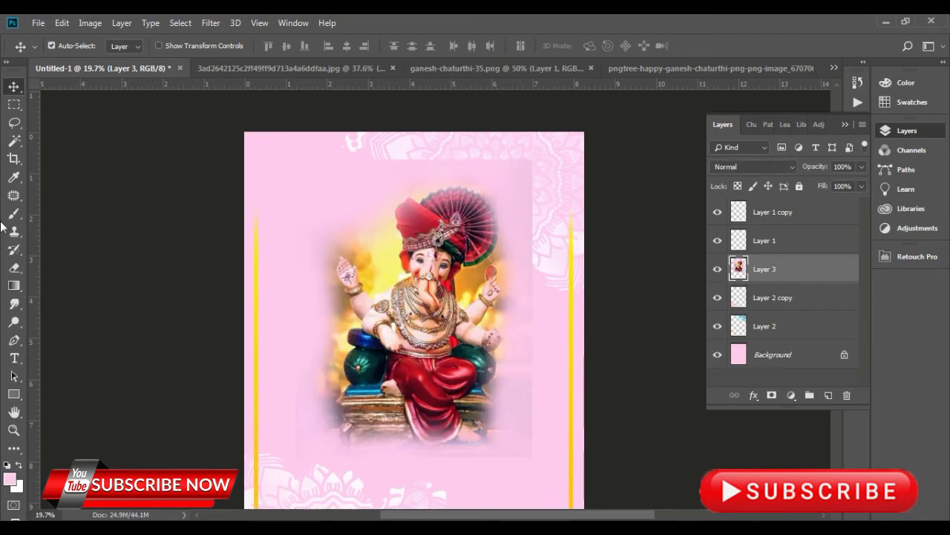
# Step: Erase the leftover pink along the photo's right edge and above the headdress to reveal the mandalas
pyautogui.click(13, 269)
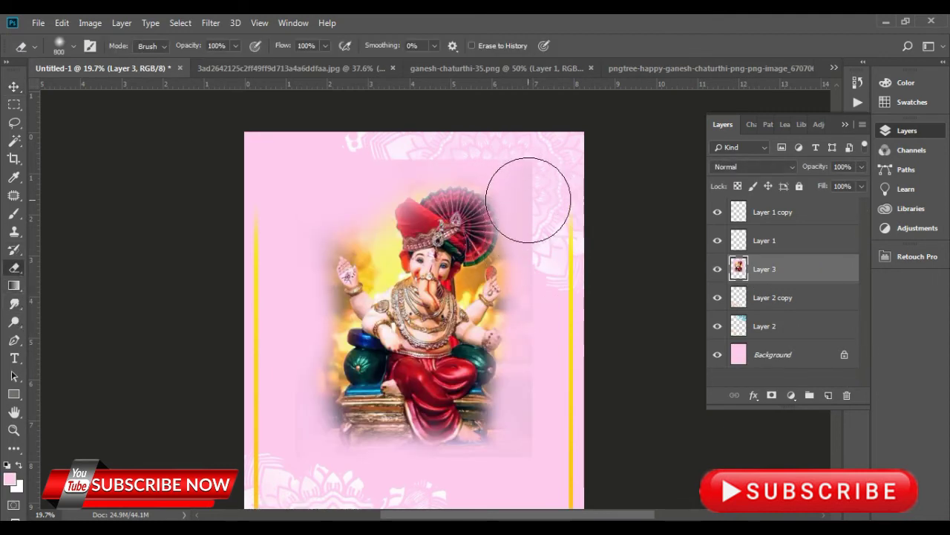
pyautogui.press('[')
pyautogui.press('[')
pyautogui.moveTo(525, 242); pyautogui.dragTo(523, 179)
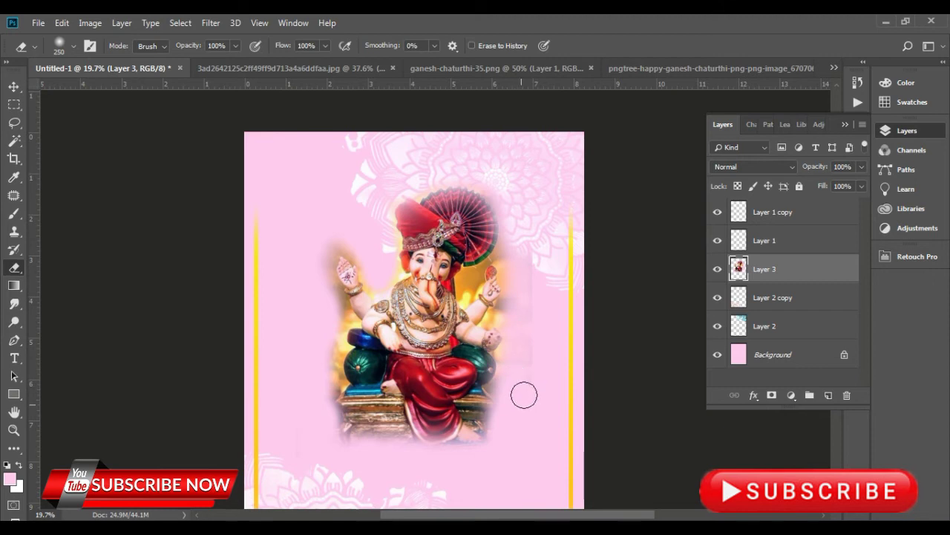
pyautogui.scroll(2, 528, 380)
pyautogui.scroll(2, 515, 411)
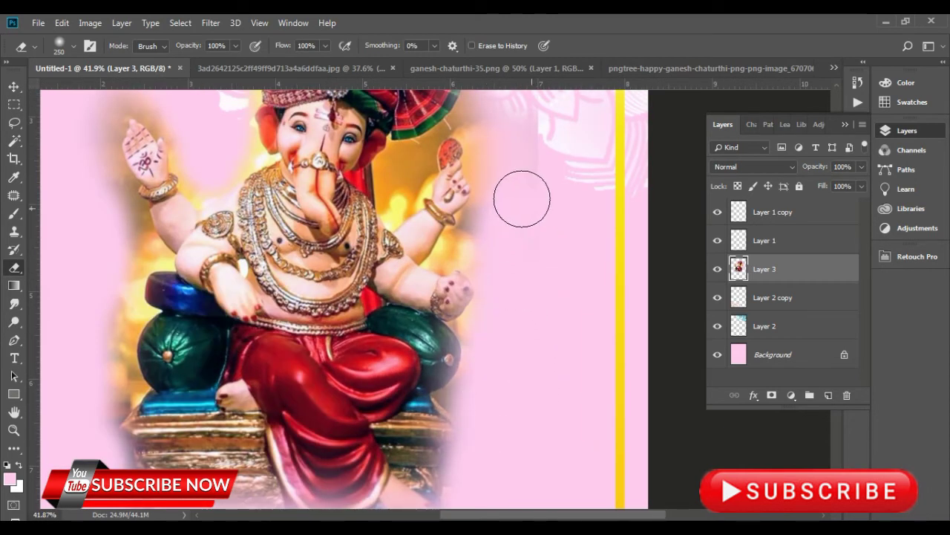
pyautogui.scroll(3, 508, 356)
pyautogui.moveTo(500, 385); pyautogui.dragTo(521, 237)
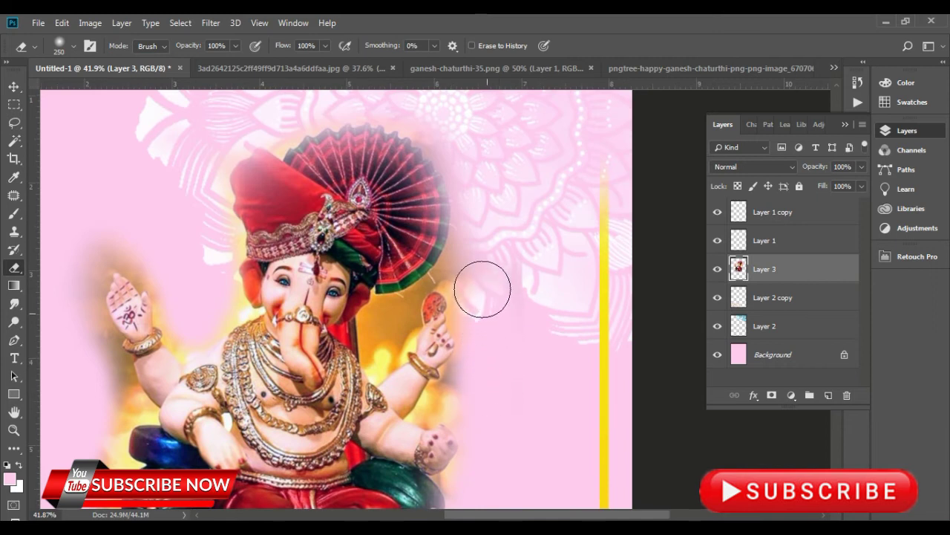
pyautogui.moveTo(502, 191); pyautogui.dragTo(524, 312)
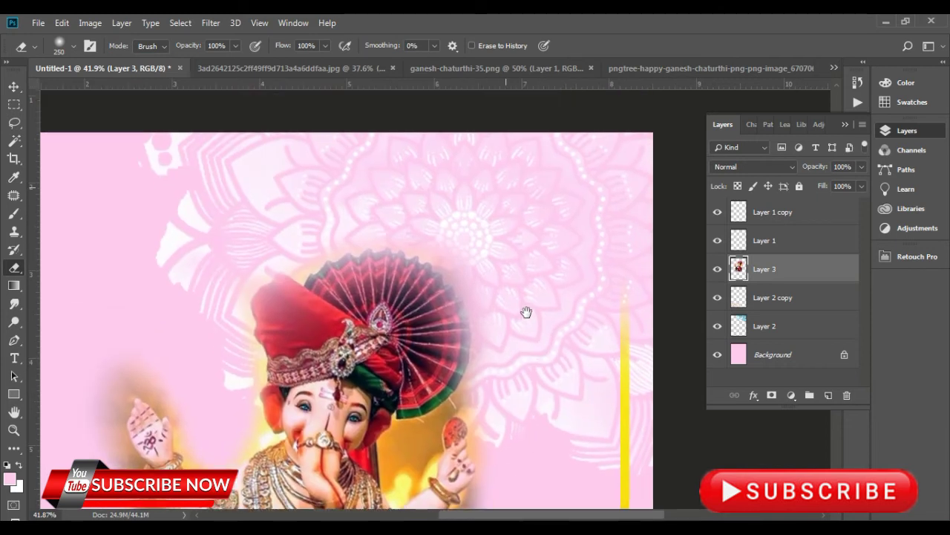
pyautogui.moveTo(487, 276)
pyautogui.mouseDown()
pyautogui.moveTo(463, 221)
pyautogui.moveTo(374, 221)
pyautogui.mouseUp()
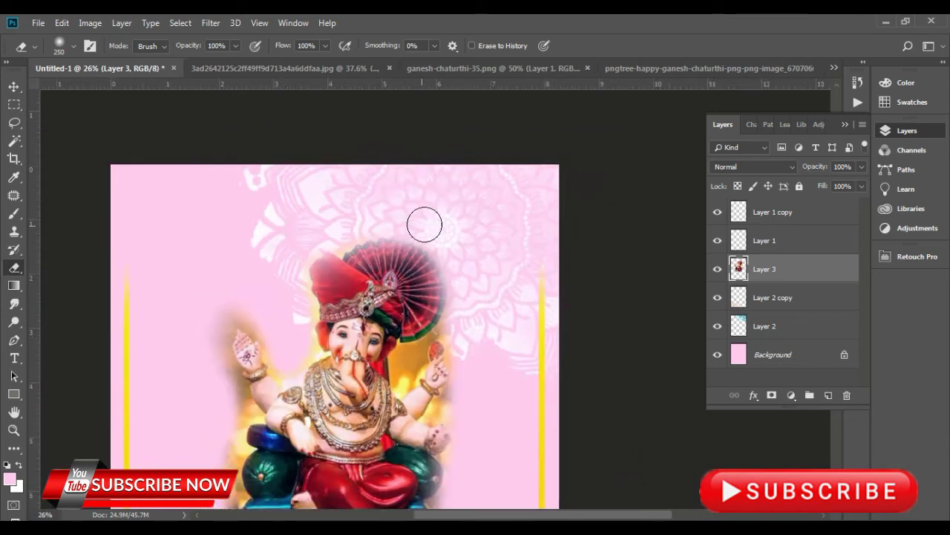
pyautogui.scroll(-5, 424, 220)
# Step: Centre the Ganesh photo between the gold lines and enlarge it to about 106.55%
pyautogui.click(14, 86)
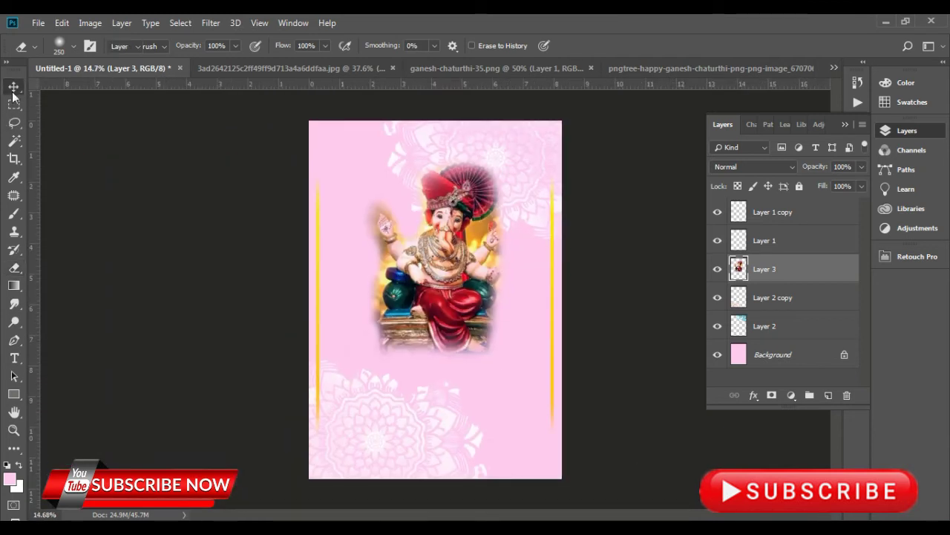
pyautogui.scroll(-1, 472, 223)
pyautogui.scroll(-1, 447, 296)
pyautogui.moveTo(446, 294)
pyautogui.mouseDown()
pyautogui.moveTo(436, 295)
pyautogui.moveTo(456, 290)
pyautogui.moveTo(431, 325)
pyautogui.mouseUp()
pyautogui.scroll(1, 496, 336)
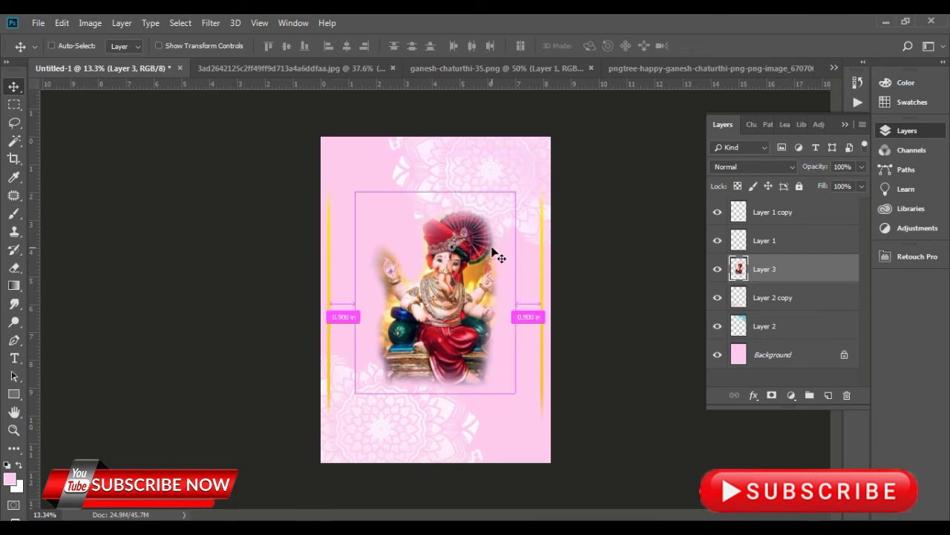
pyautogui.hotkey('ctrl', 't')
pyautogui.moveTo(516, 193); pyautogui.dragTo(520, 187)
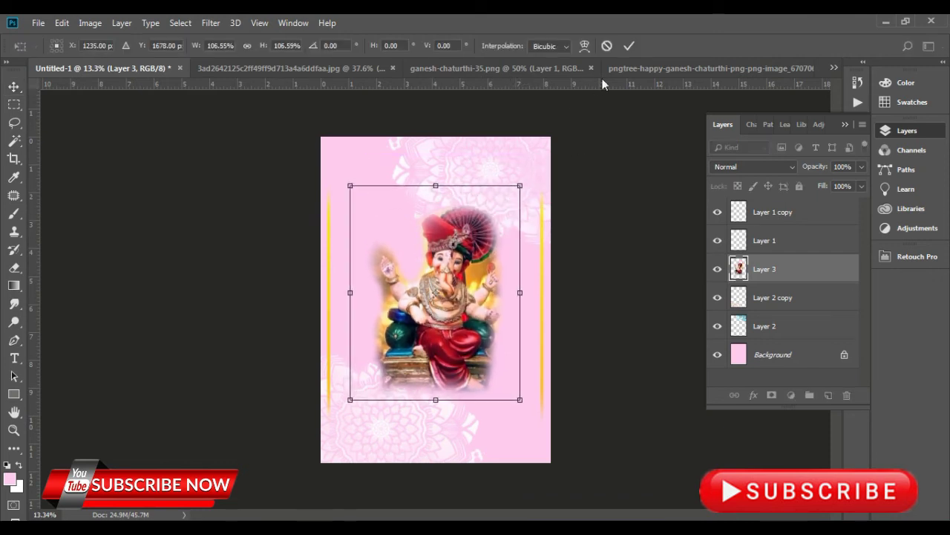
pyautogui.click(627, 46)
# Step: Switch to the original Ganesh photo document
pyautogui.scroll(1, 468, 285)
pyautogui.scroll(1, 468, 286)
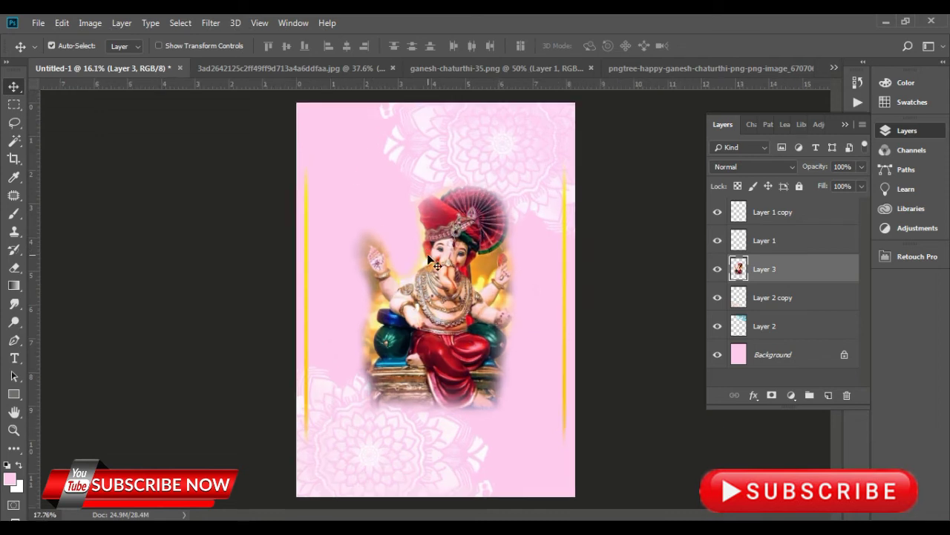
pyautogui.scroll(2, 468, 286)
pyautogui.click(357, 68)
# Step: Close the original Ganesh photo and switch to ganesh-chaturthi-35.png
pyautogui.moveTo(536, 332); pyautogui.dragTo(414, 128)
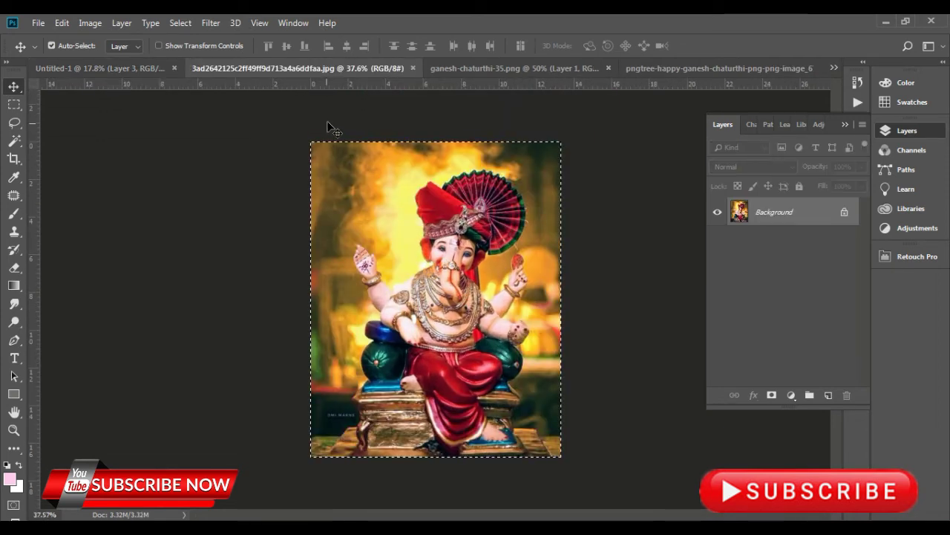
pyautogui.click(413, 68)
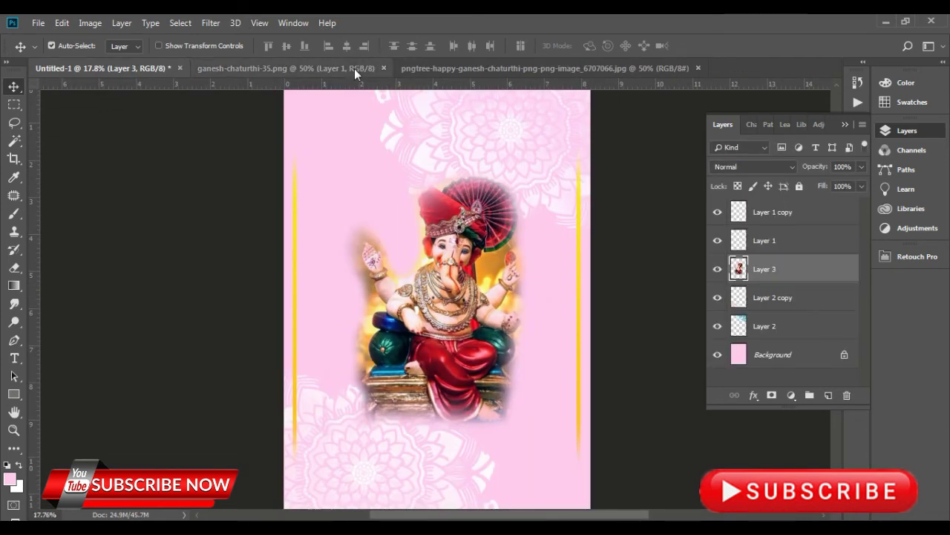
pyautogui.click(354, 69)
# Step: Select the yellow Ganesh line art without the title and drag it into the invitation
pyautogui.keyDown('ctrl'); pyautogui.click(742, 208); pyautogui.keyUp('ctrl')
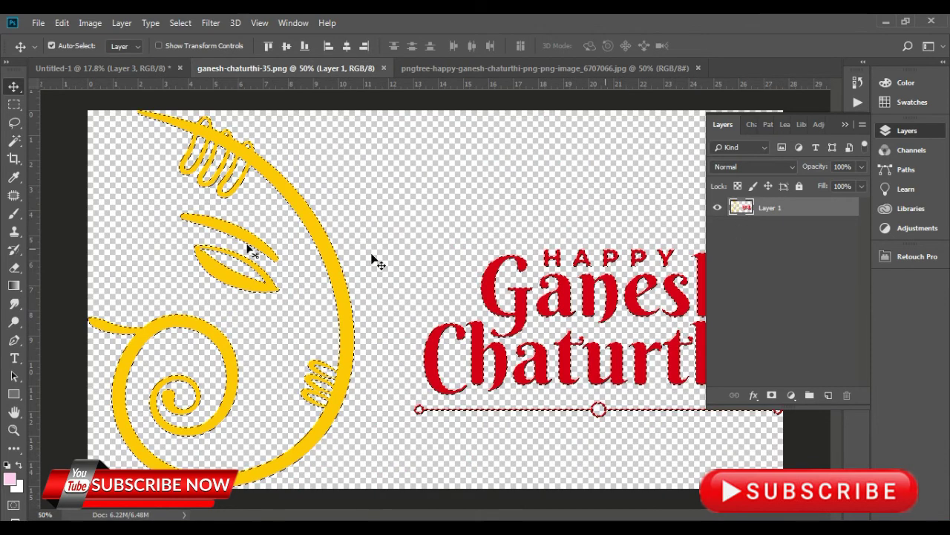
pyautogui.scroll(-1, 256, 218)
pyautogui.click(14, 104)
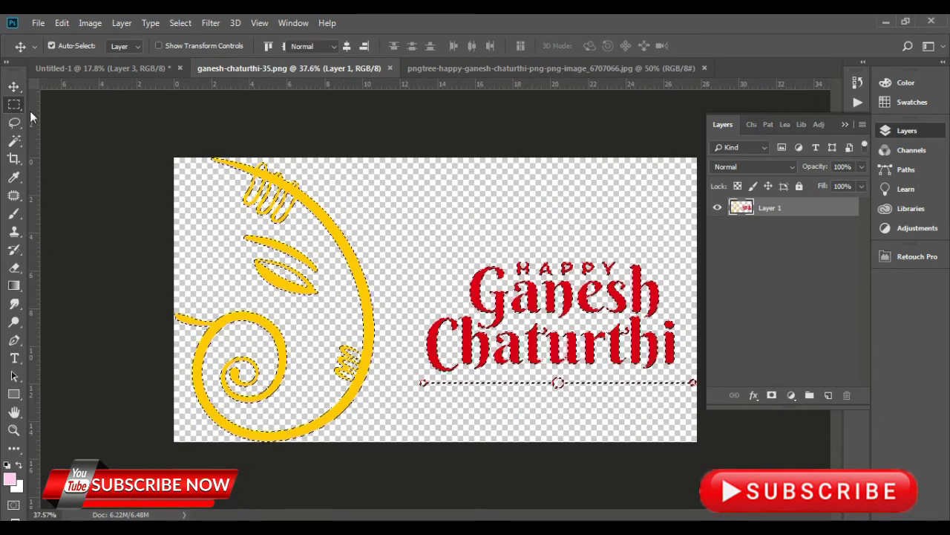
pyautogui.moveTo(424, 249); pyautogui.dragTo(701, 389)
pyautogui.moveTo(299, 255); pyautogui.dragTo(338, 259)
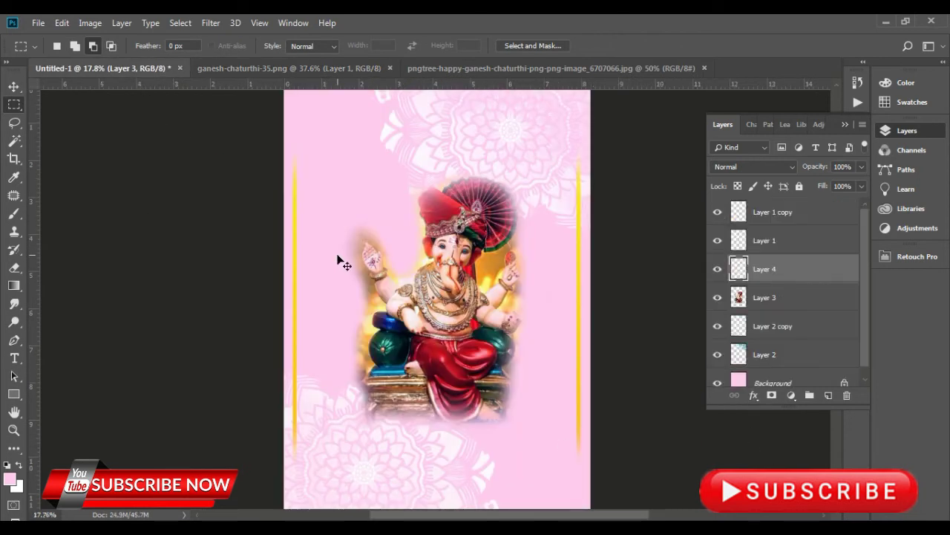
# Step: Scale the line art down to about 57% and place it in the top-left corner
pyautogui.hotkey('ctrl', 't')
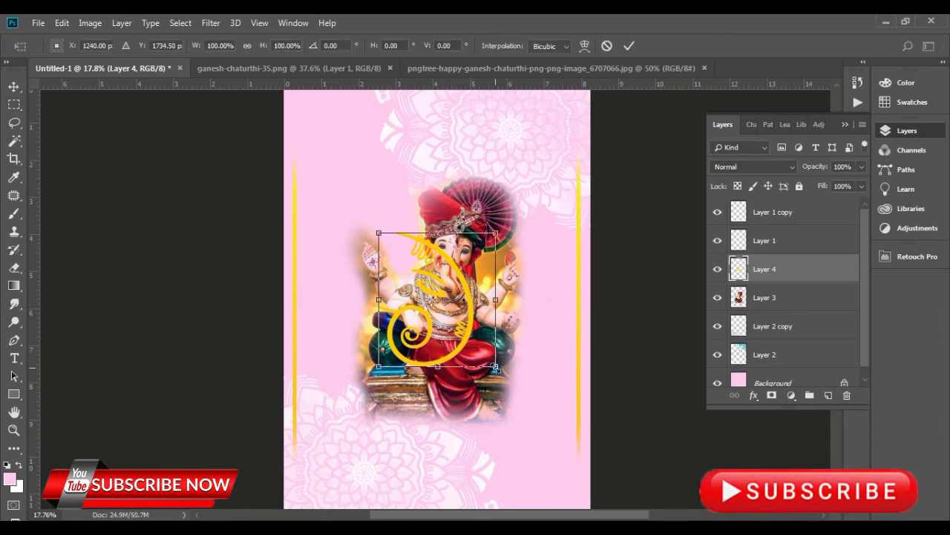
pyautogui.moveTo(496, 366); pyautogui.dragTo(453, 318)
pyautogui.moveTo(433, 286); pyautogui.dragTo(351, 147)
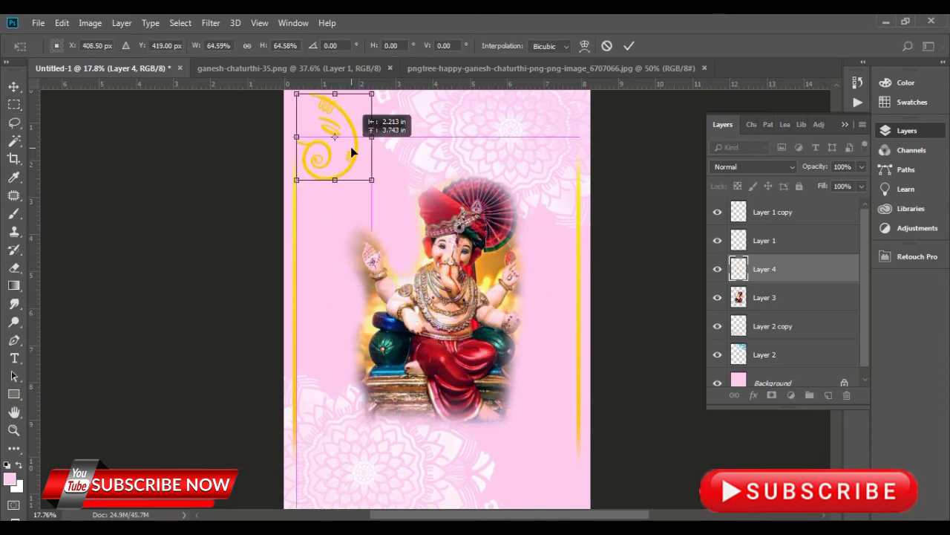
pyautogui.moveTo(372, 179); pyautogui.dragTo(362, 169)
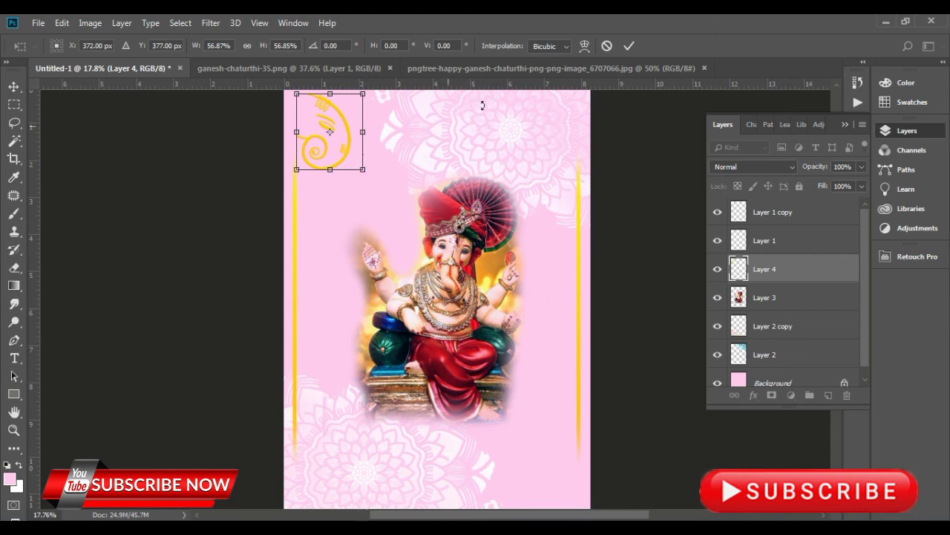
pyautogui.click(628, 46)
pyautogui.scroll(1, 359, 106)
pyautogui.scroll(3, 299, 142)
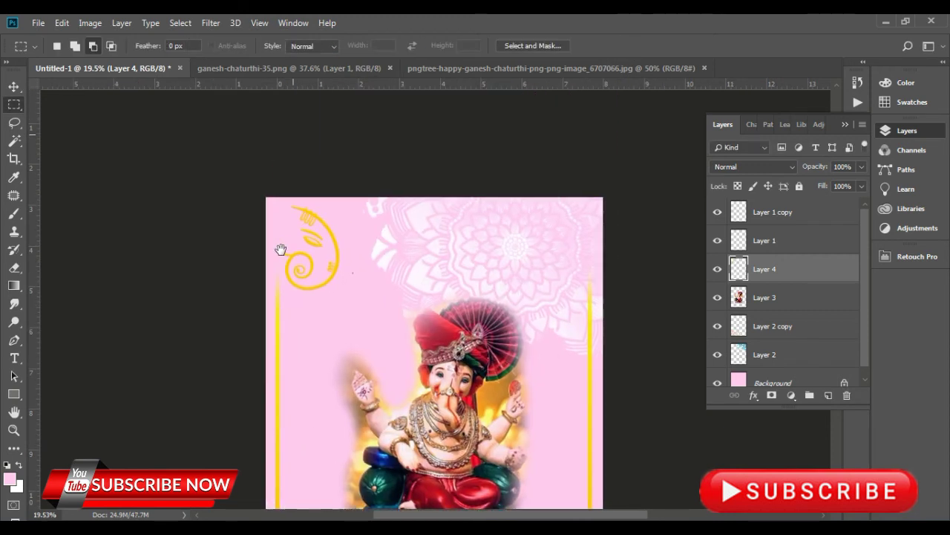
# Step: Select the line-art layer and nudge it slightly right and down
pyautogui.click(13, 87)
pyautogui.scroll(2, 259, 265)
pyautogui.moveTo(352, 285)
pyautogui.mouseDown()
pyautogui.moveTo(361, 295)
pyautogui.moveTo(362, 279)
pyautogui.mouseUp()
pyautogui.rightClick(349, 269)
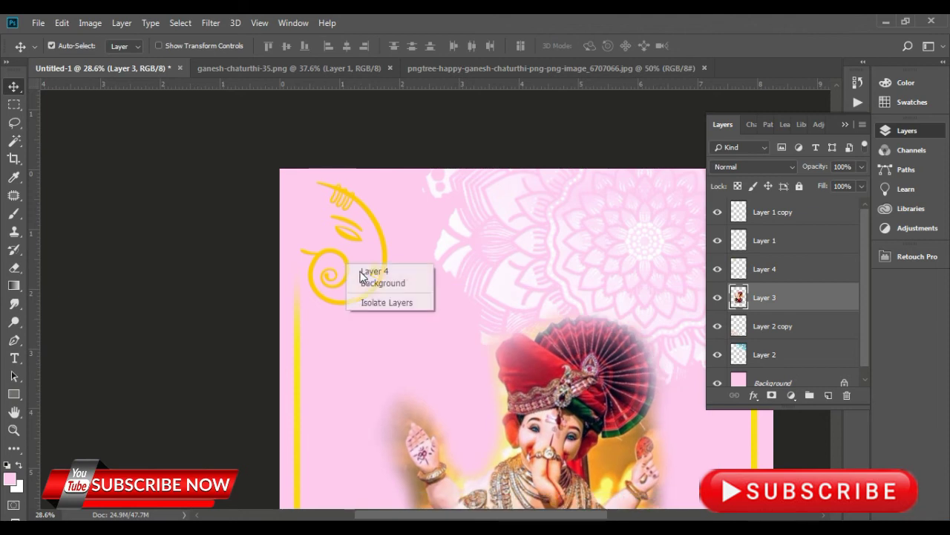
pyautogui.click(361, 273)
pyautogui.scroll(2, 333, 256)
pyautogui.click(349, 266)
pyautogui.moveTo(349, 266); pyautogui.dragTo(360, 277)
# Step: Add a bright red (#e70505) Color Overlay to the Layer 4 line art
pyautogui.doubleClick(810, 273)
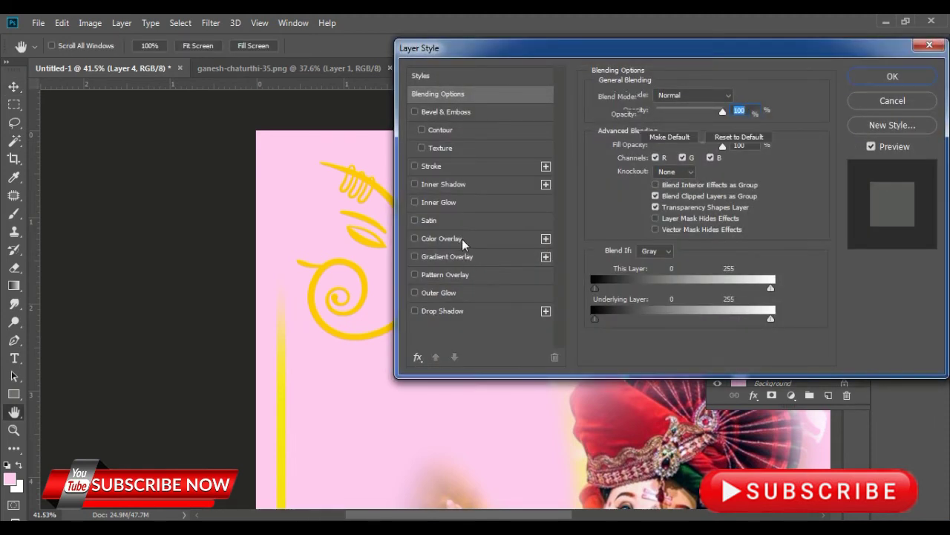
pyautogui.click(446, 238)
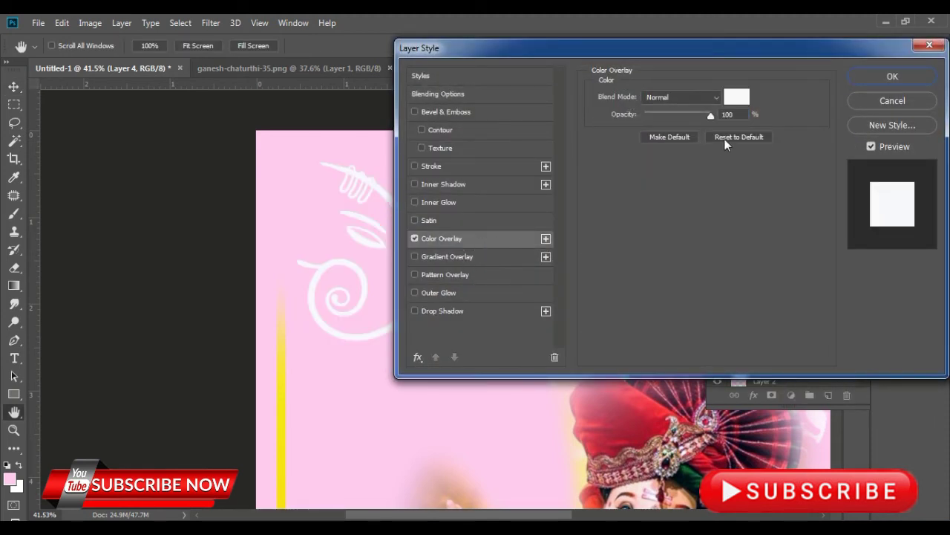
pyautogui.click(732, 99)
pyautogui.click(282, 86)
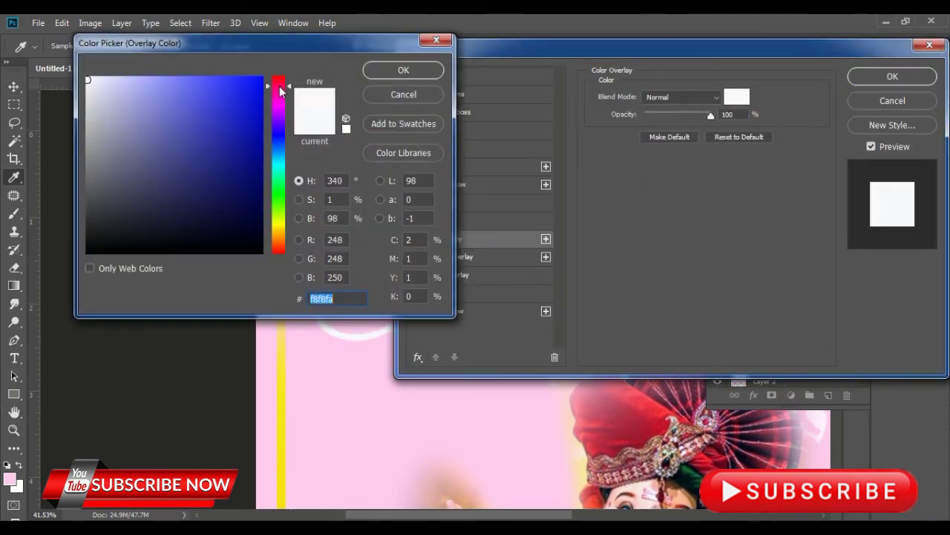
pyautogui.click(259, 132)
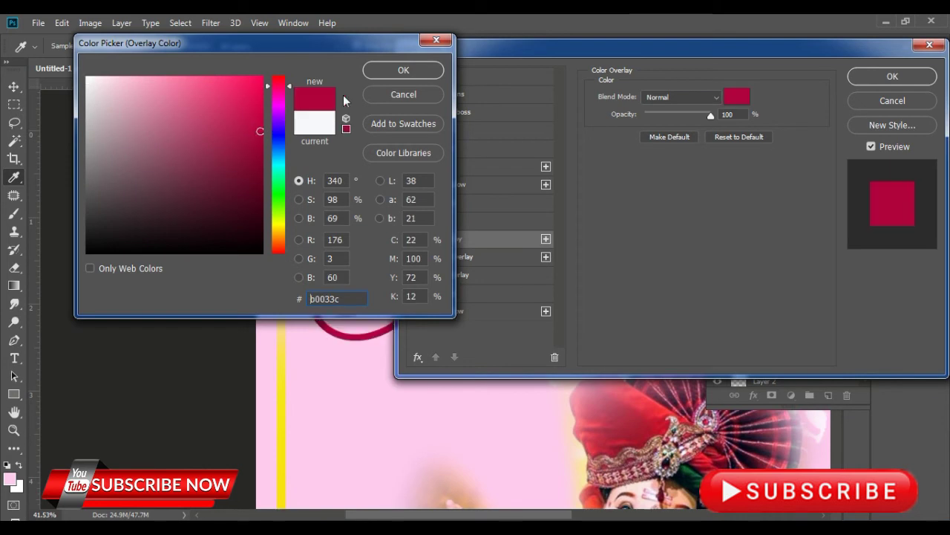
pyautogui.moveTo(290, 88); pyautogui.dragTo(288, 63)
pyautogui.click(244, 97)
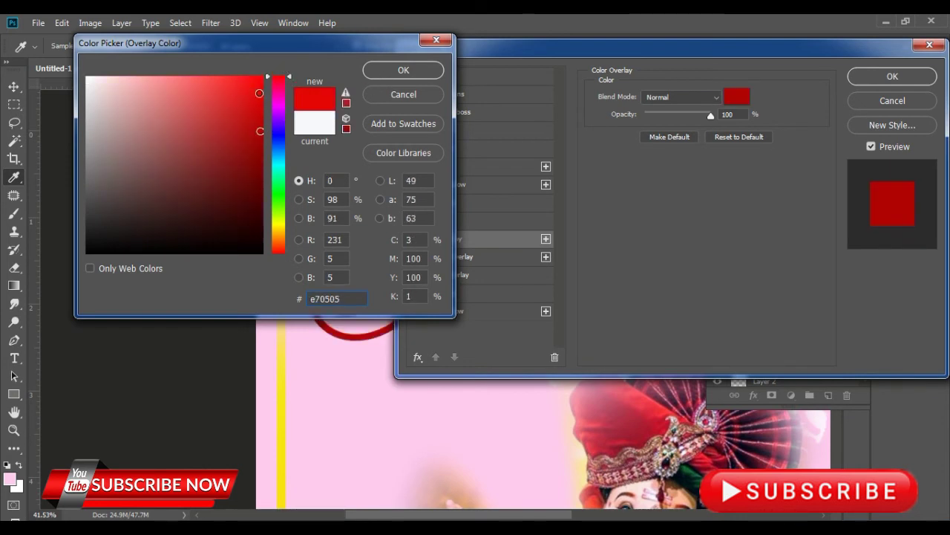
pyautogui.click(395, 70)
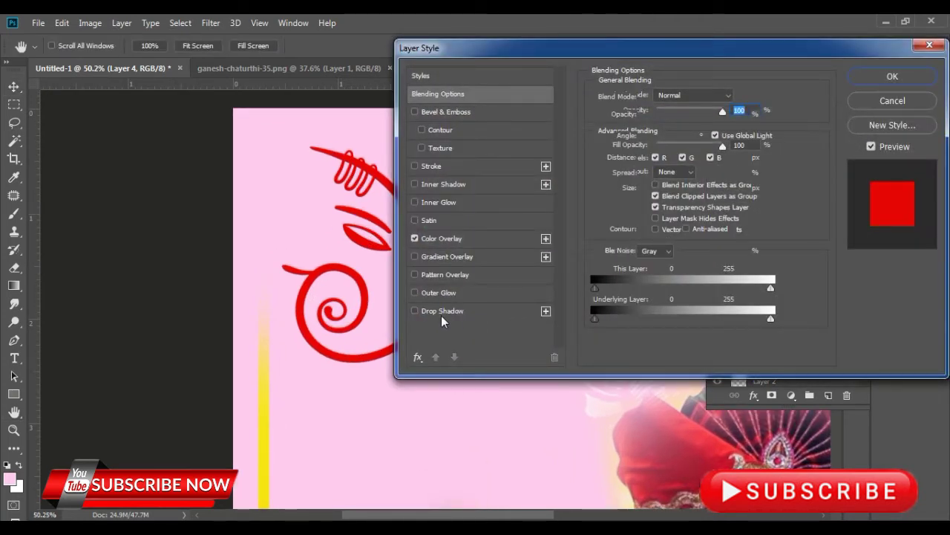
# Step: Add a size-16 Drop Shadow and a yellow Outer Glow with spread 16 to the line art
pyautogui.click(443, 310)
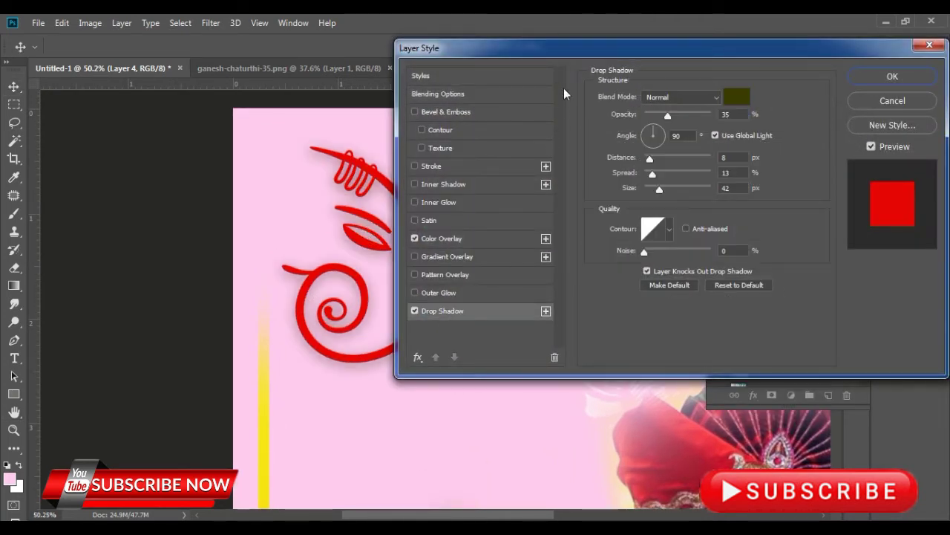
pyautogui.moveTo(660, 57); pyautogui.dragTo(754, 61)
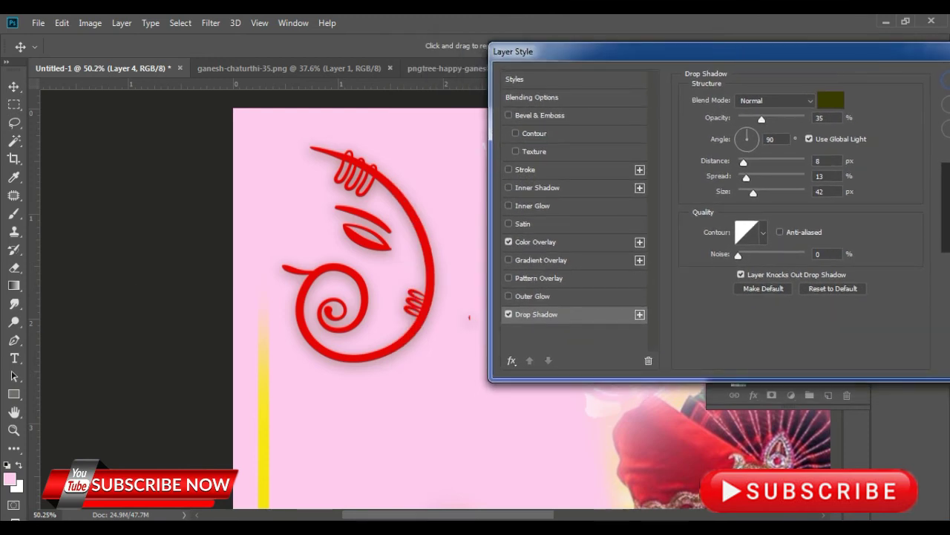
pyautogui.moveTo(751, 191); pyautogui.dragTo(749, 168)
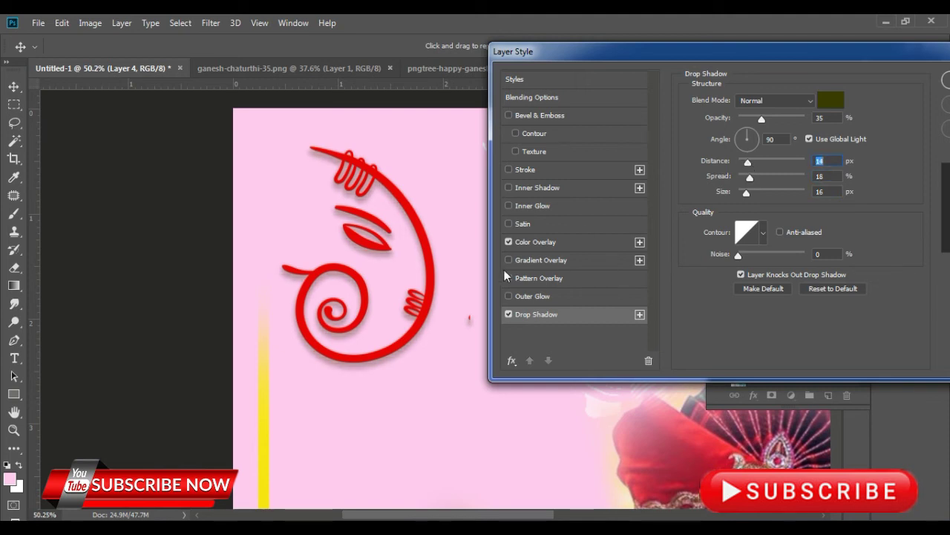
pyautogui.click(528, 297)
pyautogui.click(722, 148)
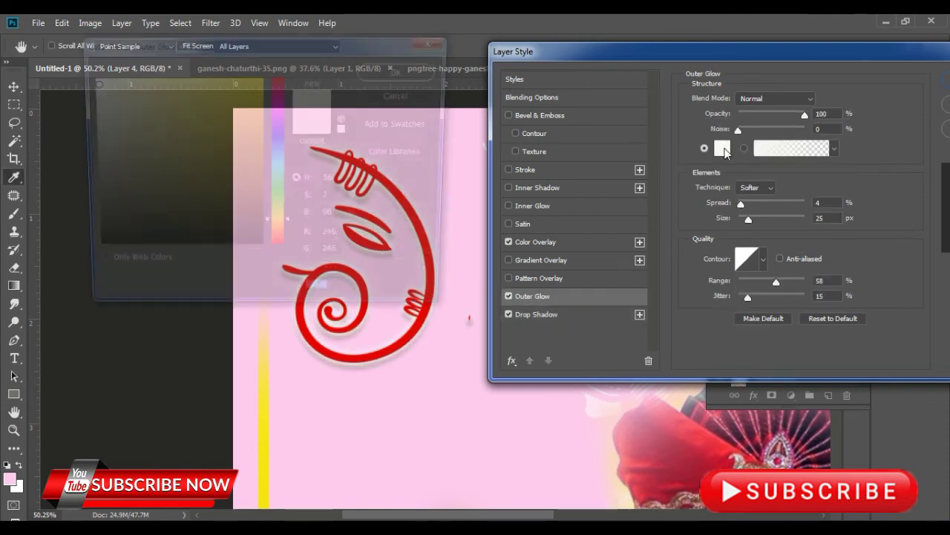
pyautogui.click(261, 78)
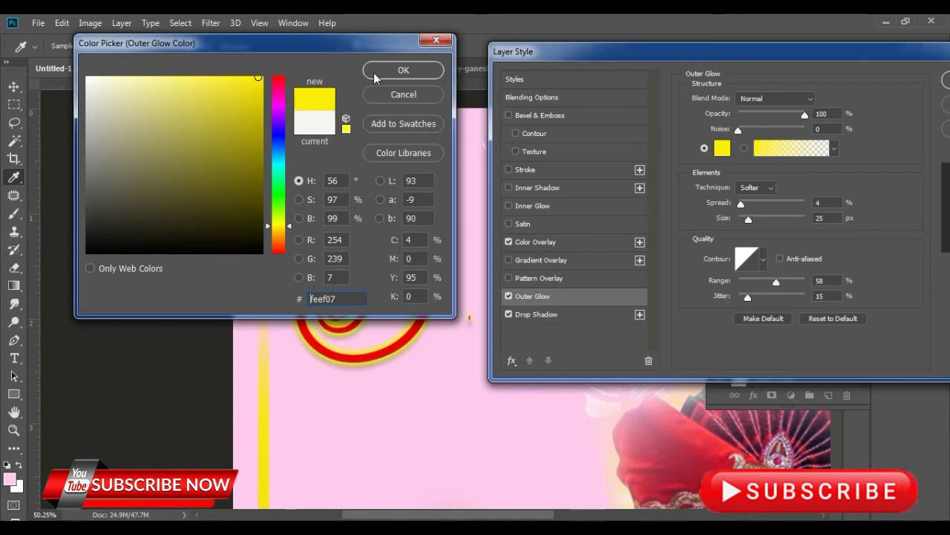
pyautogui.click(386, 69)
pyautogui.moveTo(745, 220); pyautogui.dragTo(748, 216)
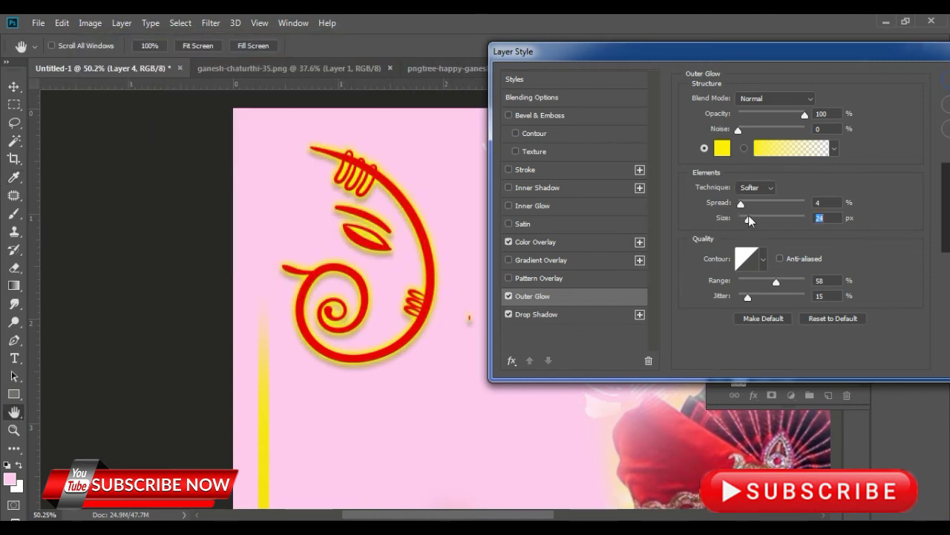
pyautogui.moveTo(745, 202); pyautogui.dragTo(745, 220)
pyautogui.click(944, 80)
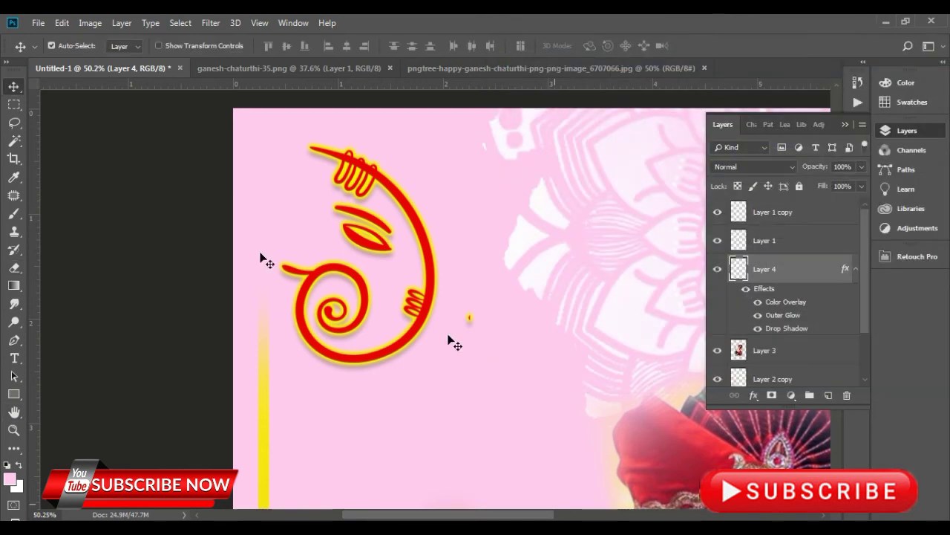
# Step: Erase the stray yellow dot beside the line art with a smaller eraser
pyautogui.scroll(-2, 208, 241)
pyautogui.scroll(1, 361, 279)
pyautogui.scroll(3, 371, 289)
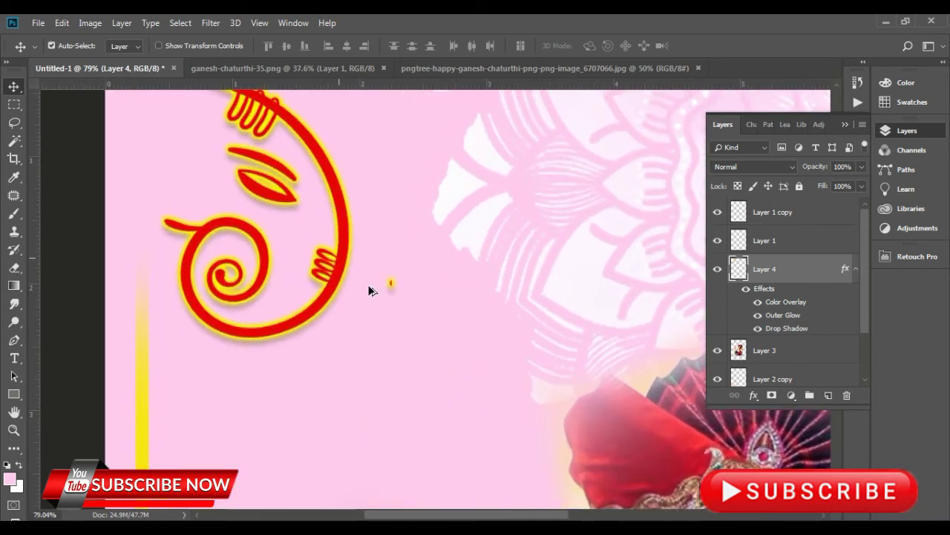
pyautogui.scroll(1, 371, 290)
pyautogui.click(14, 268)
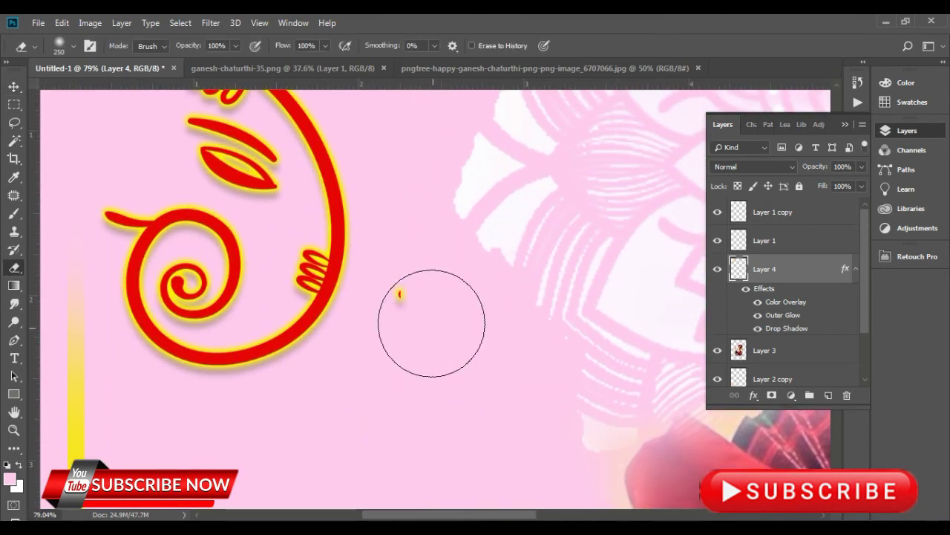
pyautogui.press('[')
pyautogui.press('[')
pyautogui.press('[')
pyautogui.press('[')
pyautogui.press('[')
pyautogui.press('[')
pyautogui.press('[')
pyautogui.click(397, 297)
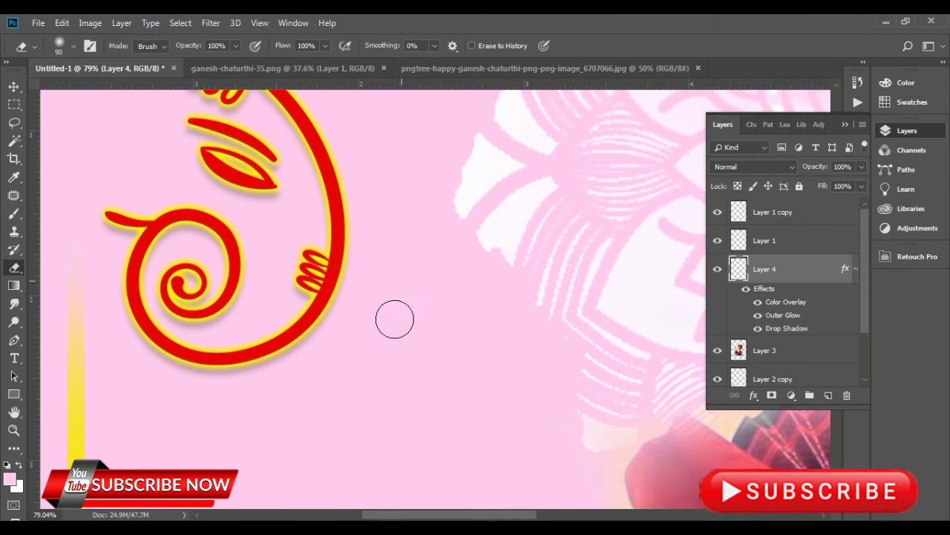
pyautogui.click(14, 86)
# Step: Switch to the pngtree greeting image
pyautogui.scroll(-2, 281, 190)
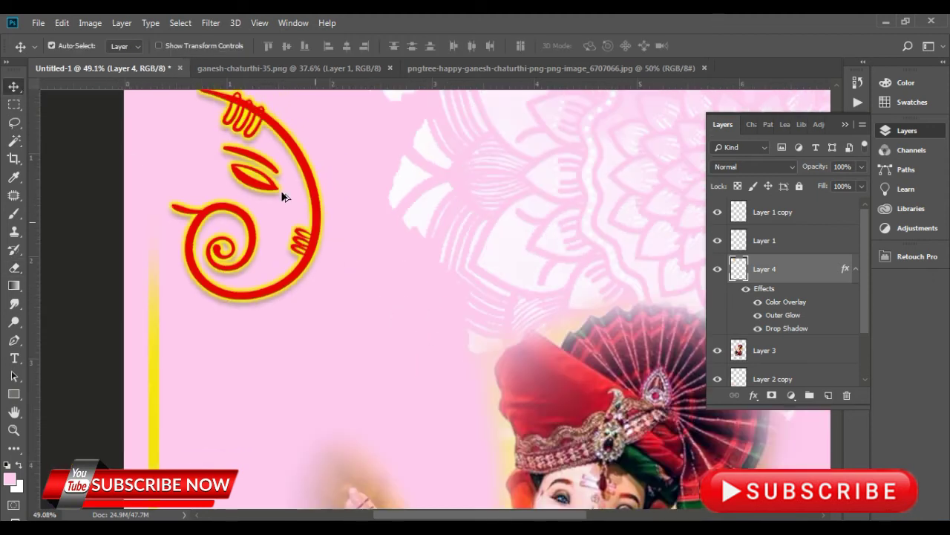
pyautogui.scroll(-2, 281, 190)
pyautogui.scroll(-2, 350, 218)
pyautogui.scroll(-1, 408, 253)
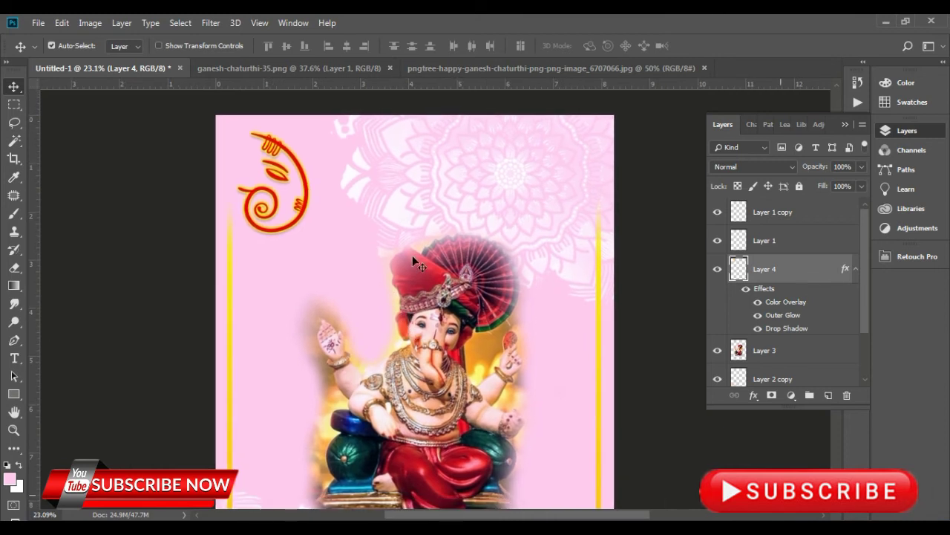
pyautogui.scroll(-1, 405, 225)
pyautogui.click(448, 73)
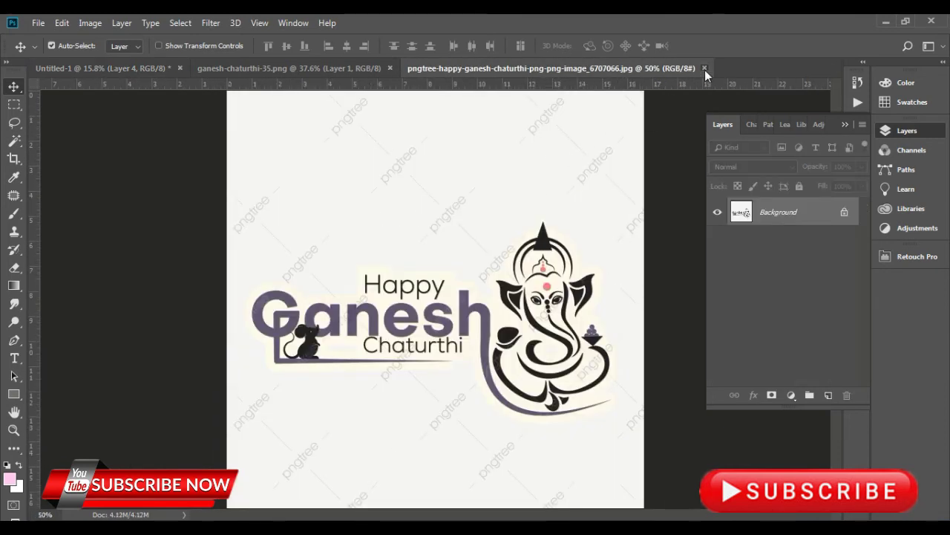
# Step: Close the pngtree image and drag the selected title from ganesh-chaturthi-35.png into the invitation
pyautogui.click(705, 68)
pyautogui.click(291, 69)
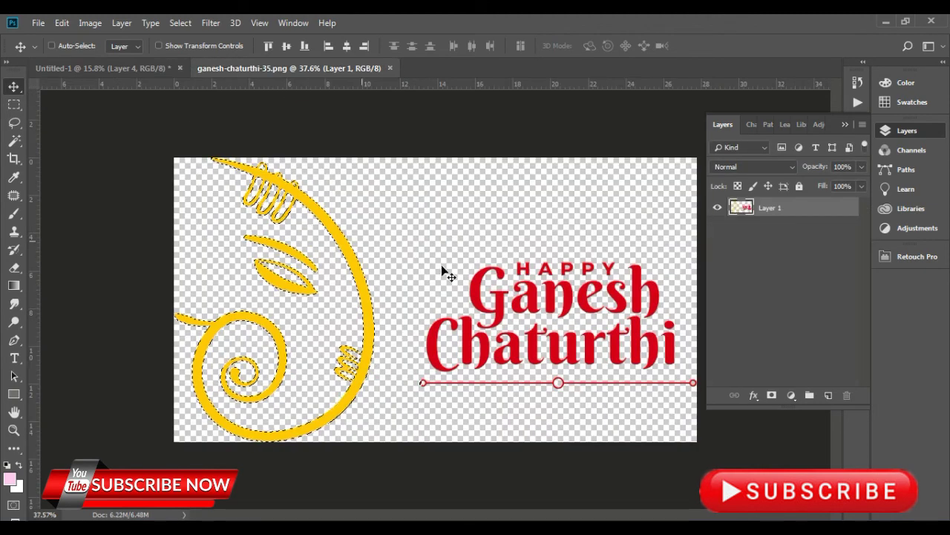
pyautogui.hotkey('ctrl', 'd')
pyautogui.press('m')
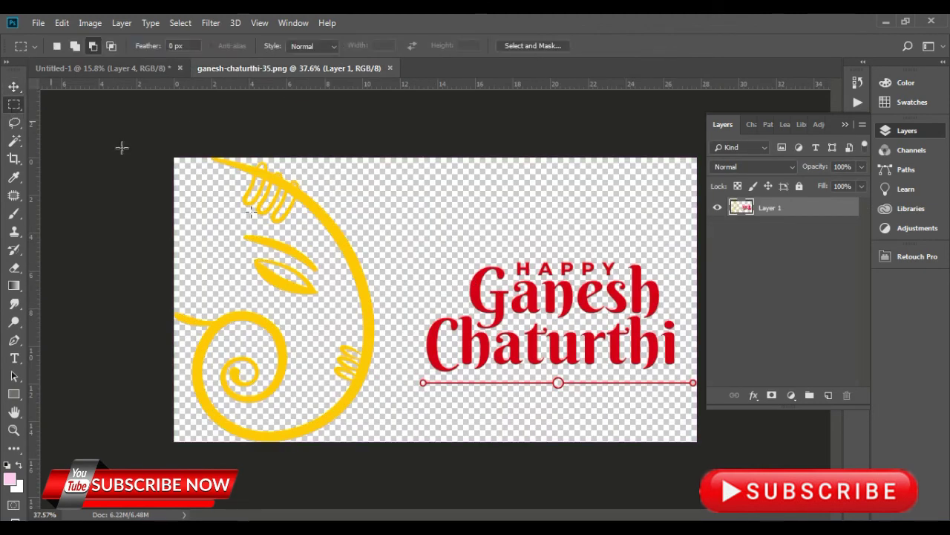
pyautogui.moveTo(418, 253); pyautogui.dragTo(697, 399)
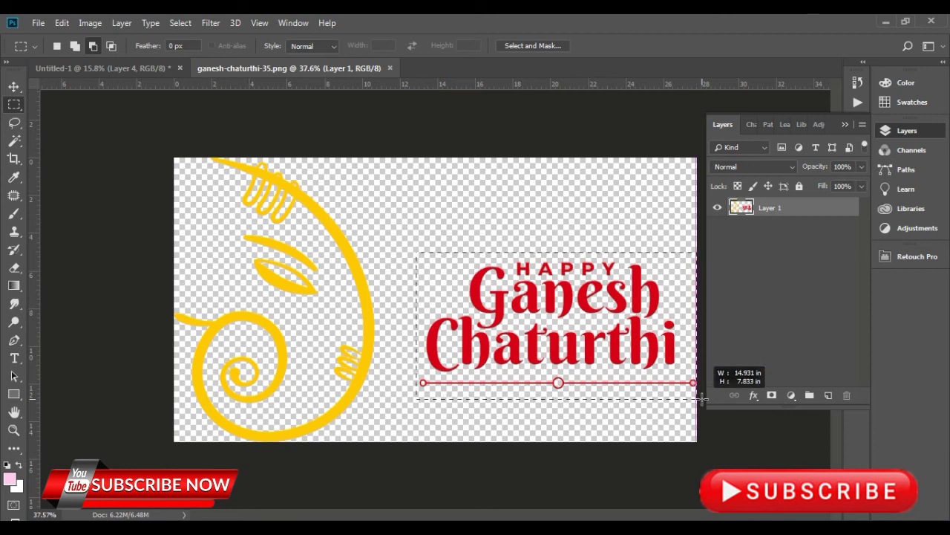
pyautogui.moveTo(438, 271); pyautogui.dragTo(435, 263)
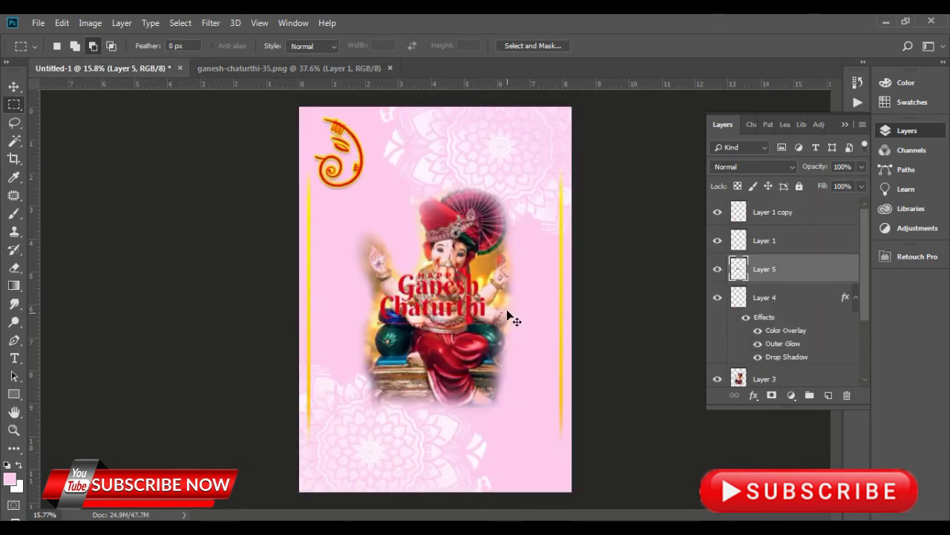
# Step: Position the title below the Ganesh idol and open Layer 5's style effects
pyautogui.click(13, 86)
pyautogui.moveTo(448, 308)
pyautogui.mouseDown()
pyautogui.moveTo(414, 429)
pyautogui.moveTo(413, 420)
pyautogui.mouseUp()
pyautogui.scroll(2, 407, 448)
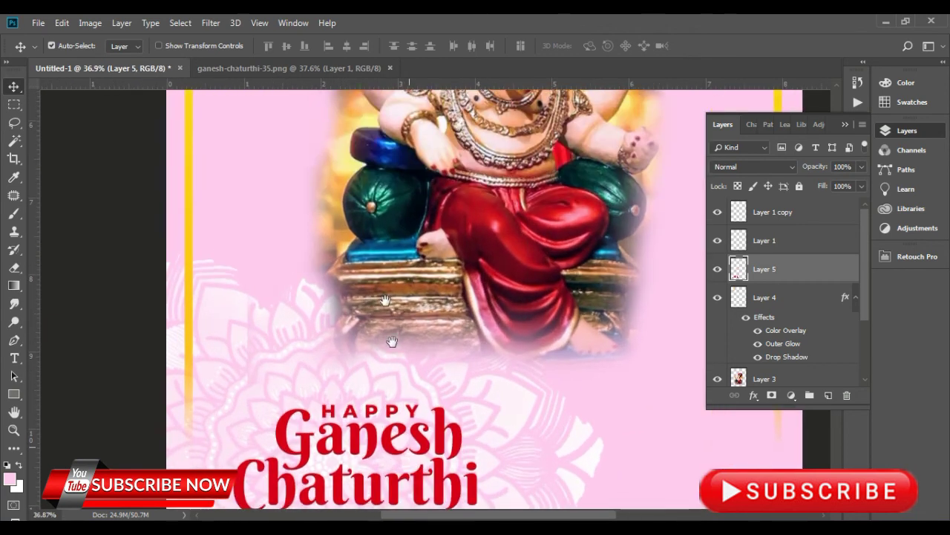
pyautogui.scroll(-3, 334, 334)
pyautogui.scroll(2, 334, 297)
pyautogui.moveTo(323, 247)
pyautogui.mouseDown()
pyautogui.moveTo(322, 263)
pyautogui.moveTo(332, 257)
pyautogui.mouseUp()
pyautogui.rightClick(338, 276)
pyautogui.click(348, 283)
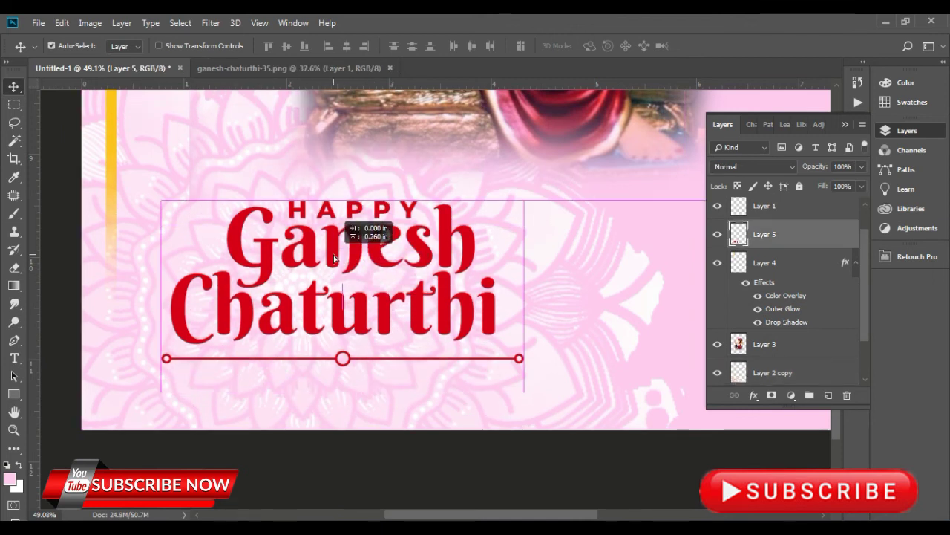
pyautogui.doubleClick(795, 234)
# Step: Enable Drop Shadow and Outer Glow on the title, with a near-white glow colour
pyautogui.click(474, 313)
pyautogui.click(468, 297)
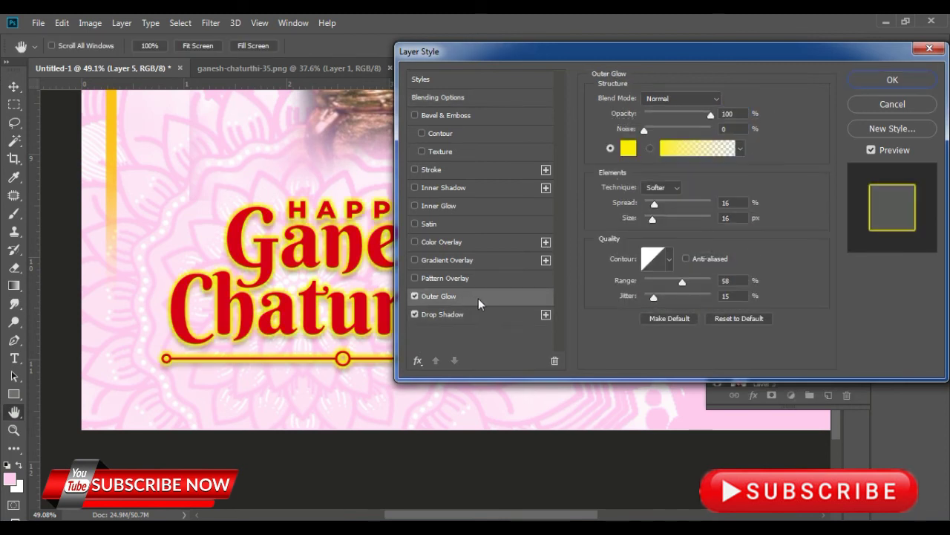
pyautogui.click(628, 150)
pyautogui.moveTo(90, 87); pyautogui.dragTo(90, 78)
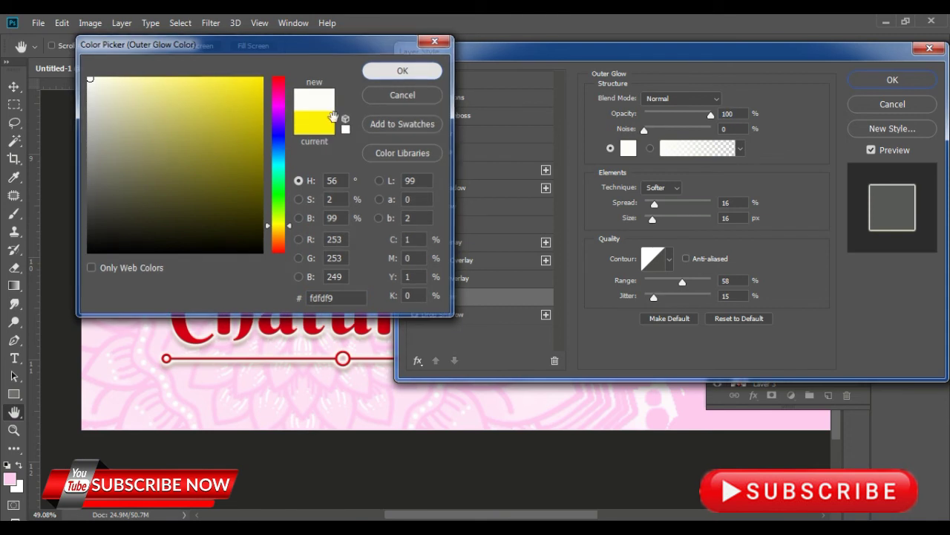
pyautogui.press('Return')
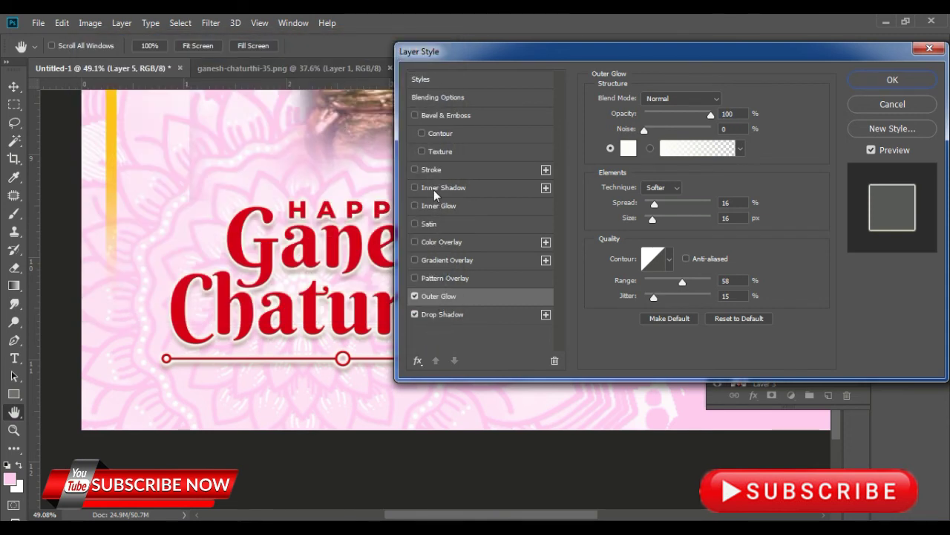
# Step: Add a white Inner Shadow to the title with Size 7 and Choke 8
pyautogui.click(437, 188)
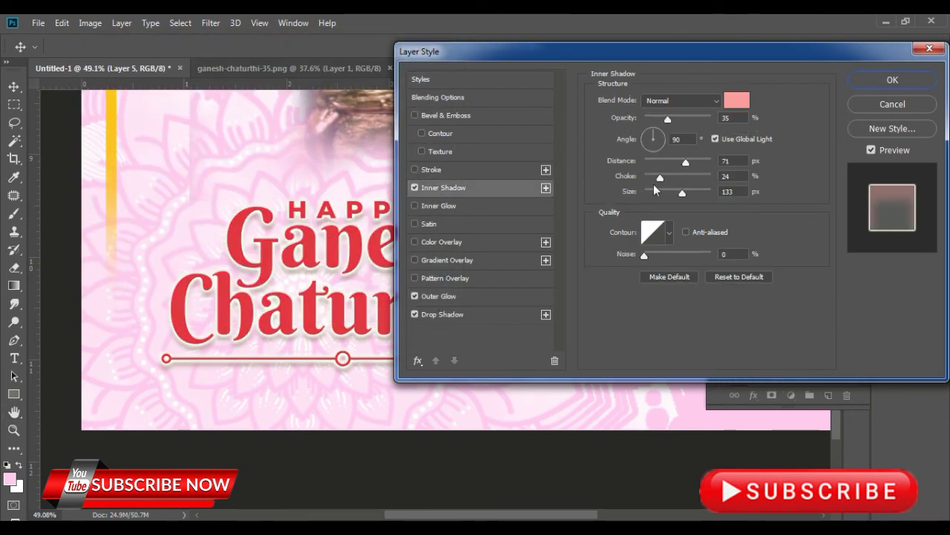
pyautogui.click(737, 101)
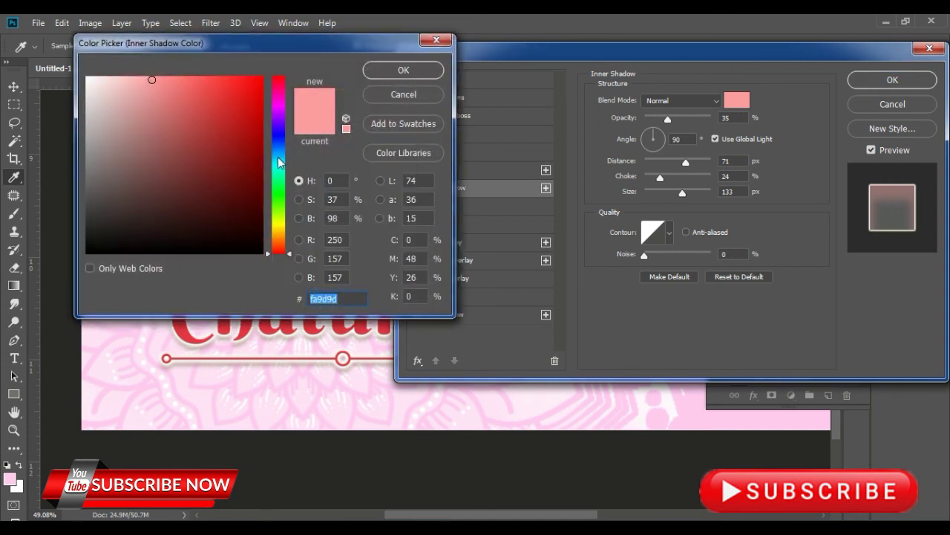
pyautogui.click(279, 162)
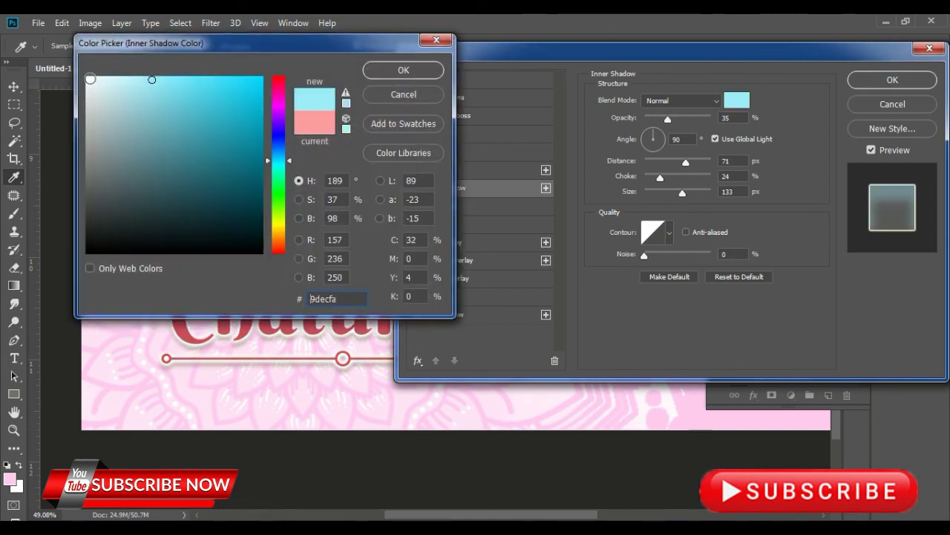
pyautogui.click(89, 77)
pyautogui.click(86, 76)
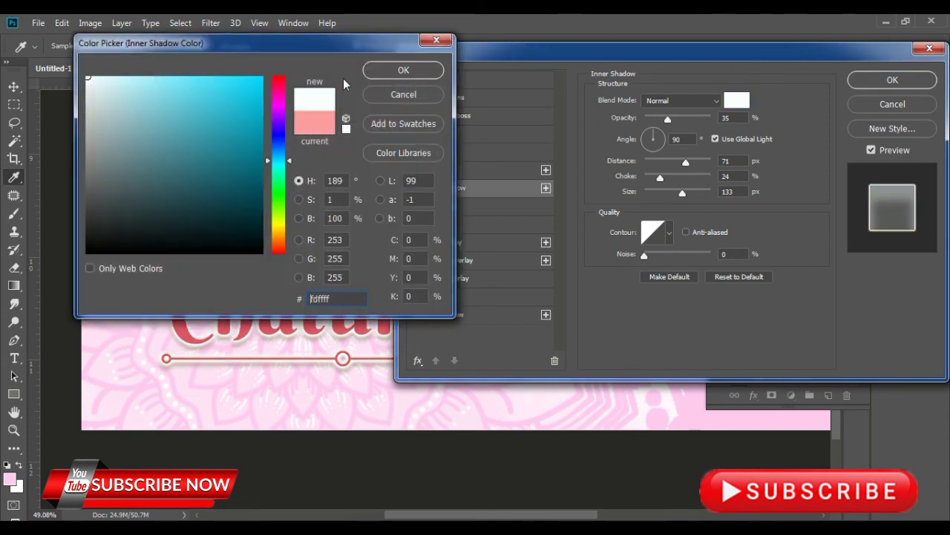
pyautogui.click(406, 73)
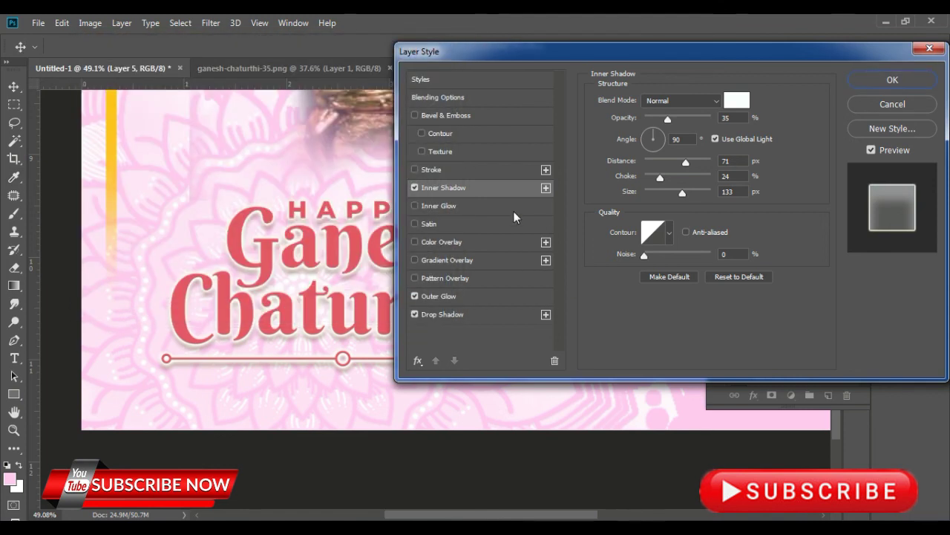
pyautogui.moveTo(658, 192)
pyautogui.mouseDown()
pyautogui.moveTo(649, 179)
pyautogui.moveTo(664, 165)
pyautogui.mouseUp()
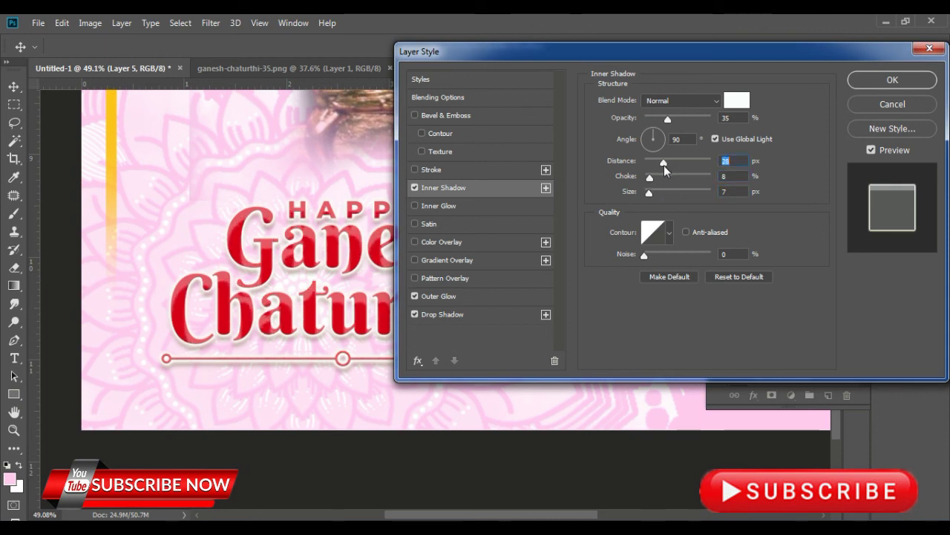
# Step: Recolour the inner shadow to dark magenta (#8d0140) and apply the layer style
pyautogui.click(737, 100)
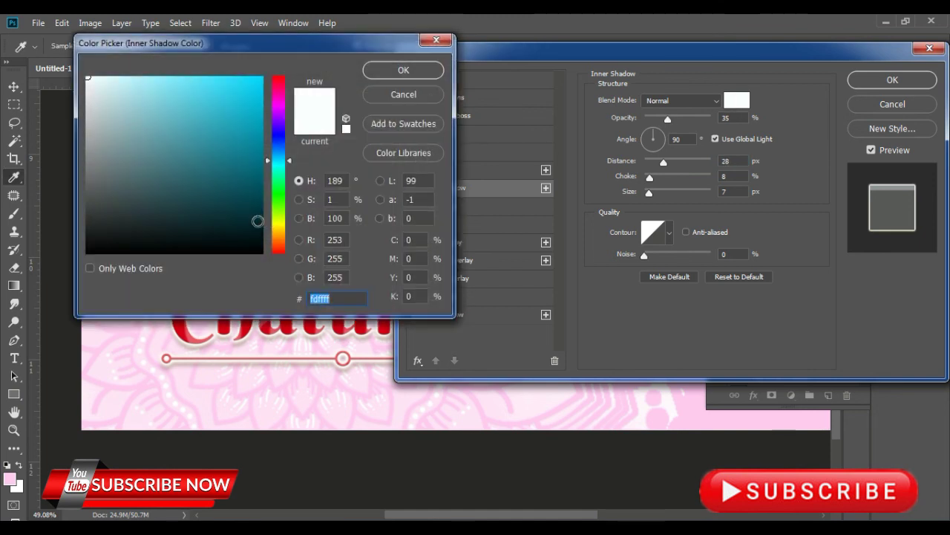
pyautogui.click(257, 221)
pyautogui.moveTo(287, 166); pyautogui.dragTo(288, 90)
pyautogui.click(257, 181)
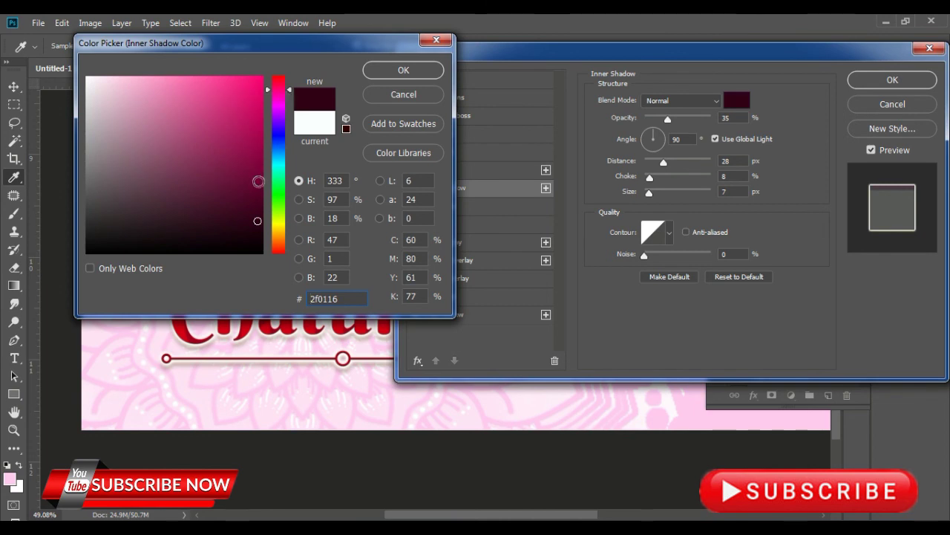
pyautogui.click(398, 73)
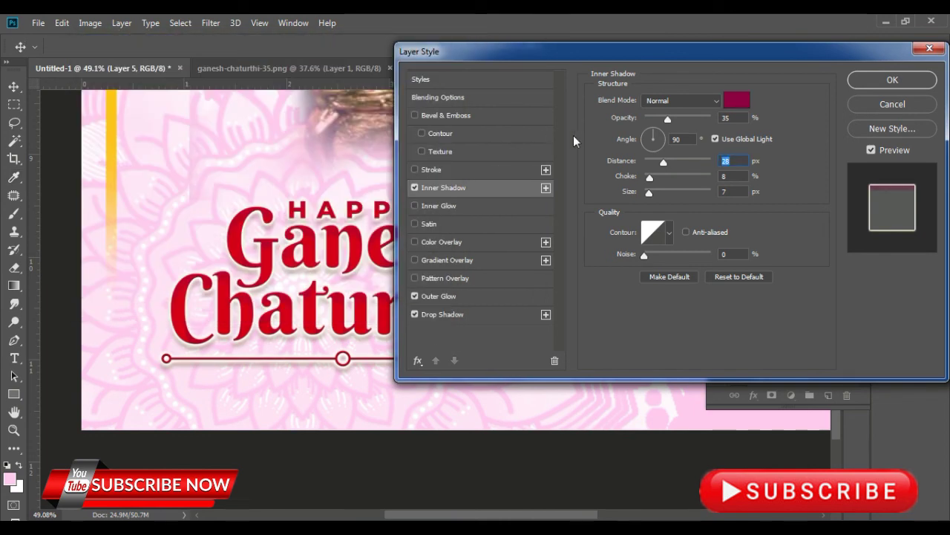
pyautogui.click(877, 75)
# Step: Test-merge Layer 1 copy through Layer 2, then undo to restore the separate layers
pyautogui.scroll(-2, 251, 260)
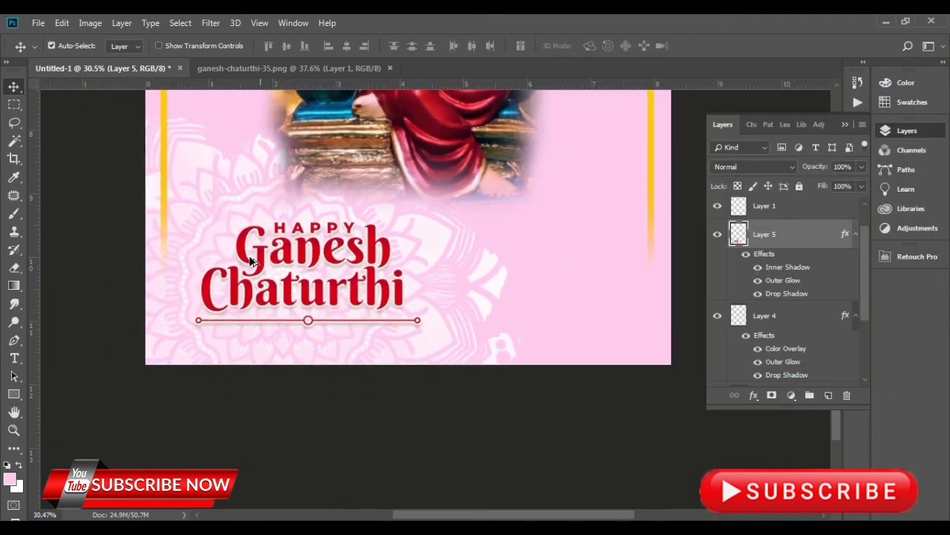
pyautogui.scroll(-3, 251, 260)
pyautogui.scroll(1, 482, 275)
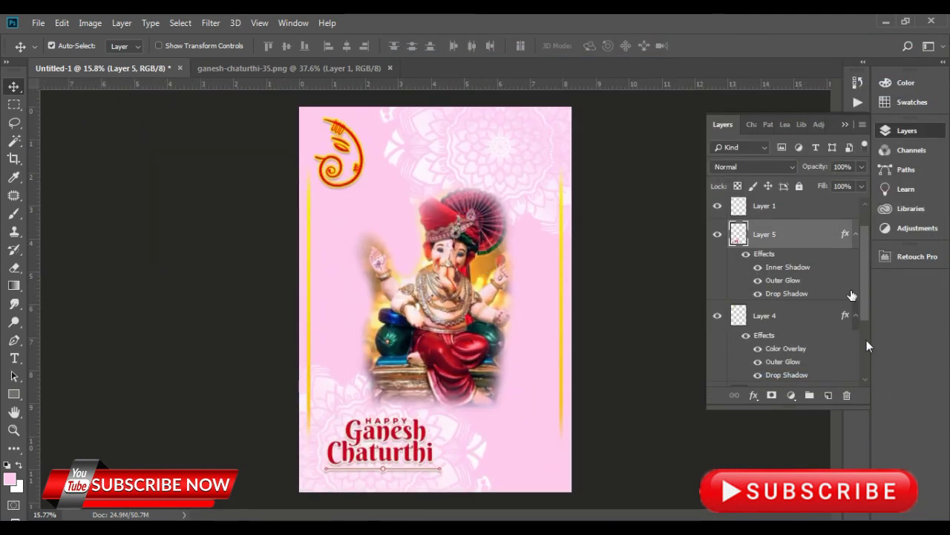
pyautogui.click(789, 211)
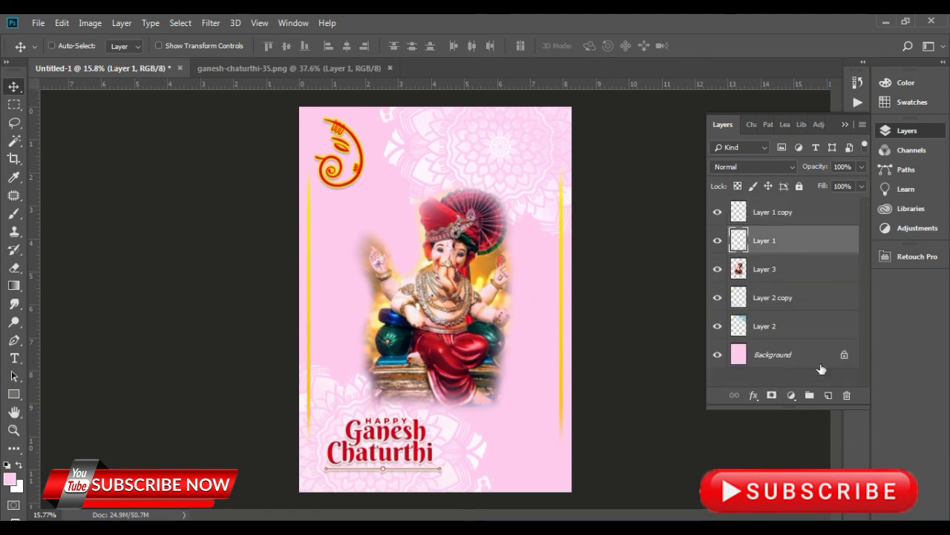
pyautogui.click(763, 220)
pyautogui.keyDown('shift'); pyautogui.click(781, 297); pyautogui.keyUp('shift')
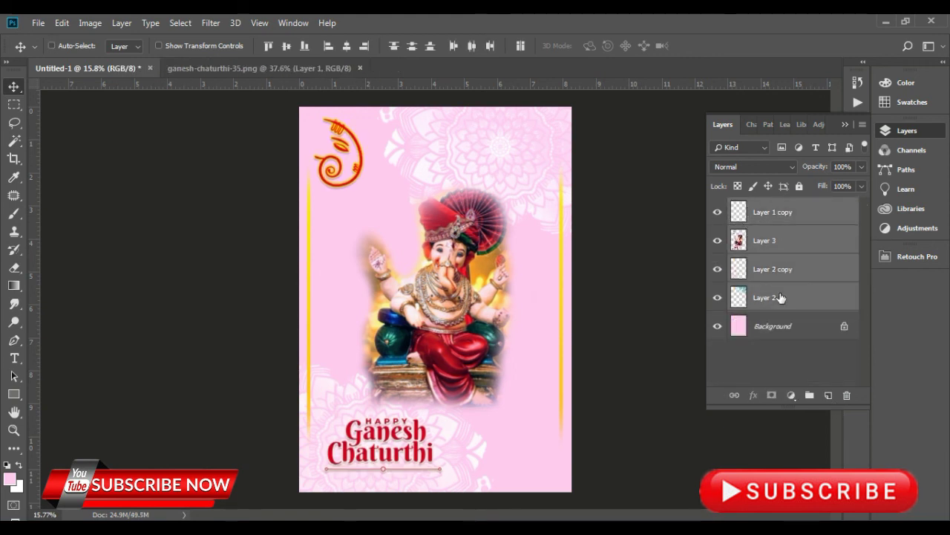
pyautogui.hotkey('ctrl', 'shift', 'e')
pyautogui.scroll(1, 412, 276)
pyautogui.scroll(2, 413, 252)
pyautogui.scroll(-2, 412, 254)
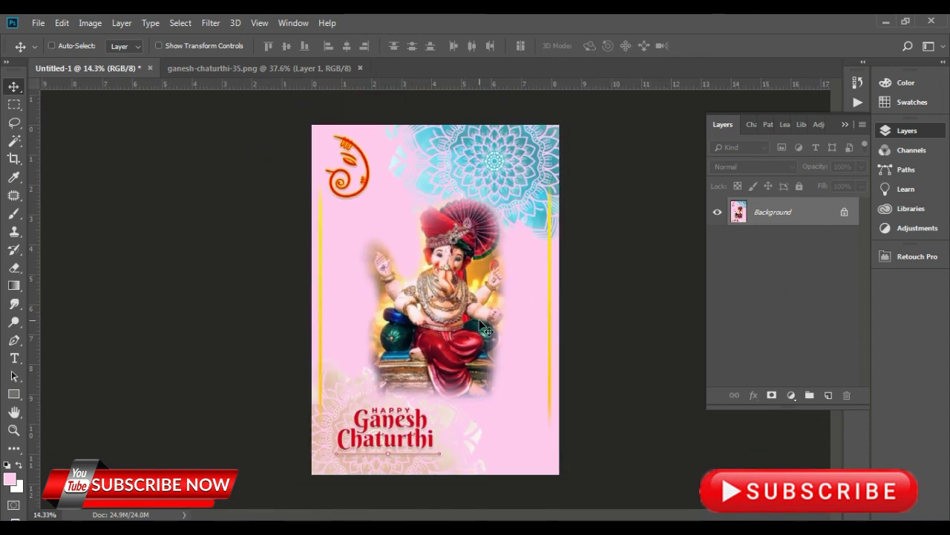
pyautogui.hotkey('ctrl', 'alt', 'z')
pyautogui.hotkey('ctrl', 'alt', 'z')
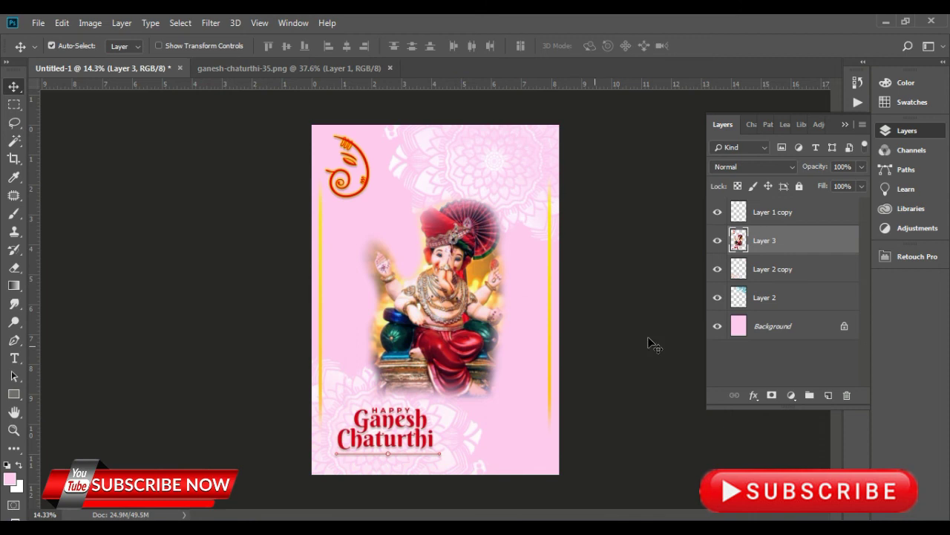
# Step: Test-merge Layer 2 copy with Layer 2, then undo that merge
pyautogui.click(756, 271)
pyautogui.keyDown('shift'); pyautogui.click(770, 297); pyautogui.keyUp('shift')
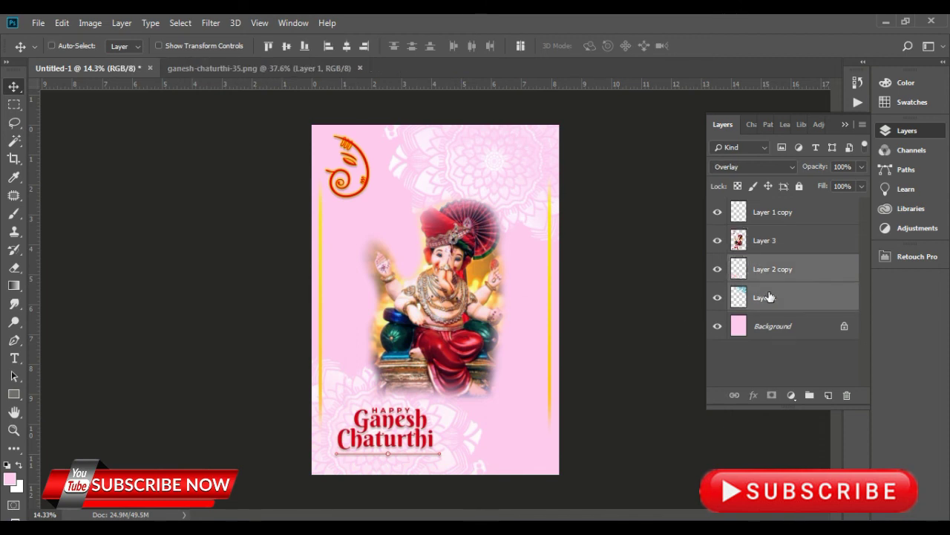
pyautogui.hotkey('ctrl', 'e')
pyautogui.scroll(1, 472, 285)
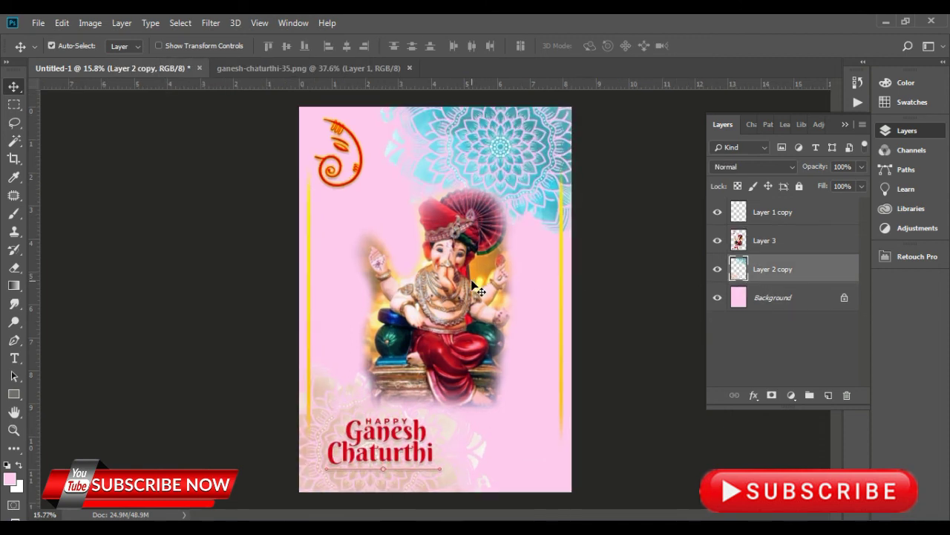
pyautogui.scroll(-2, 472, 285)
pyautogui.hotkey('ctrl', 'z')
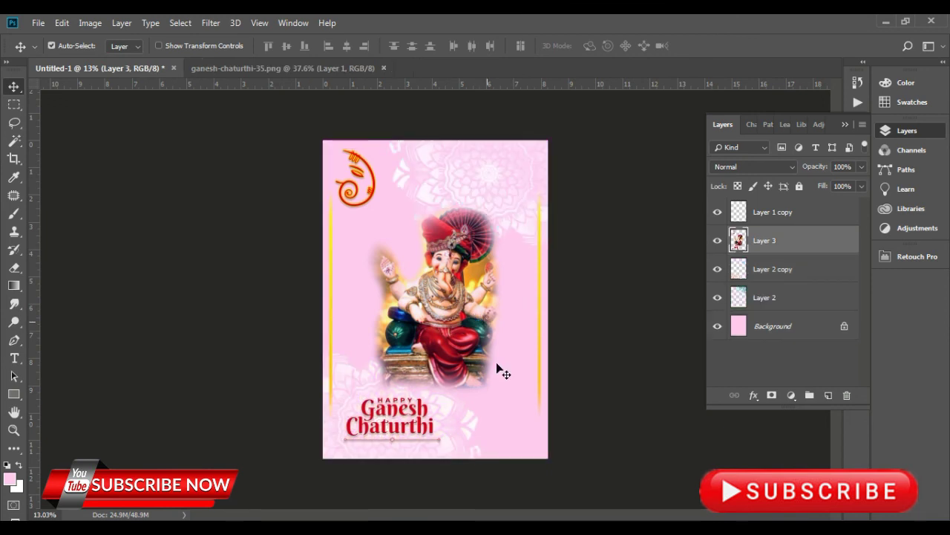
# Step: Group Layer 1 copy through Layer 2 into Group 1 with Ctrl+G
pyautogui.click(768, 276)
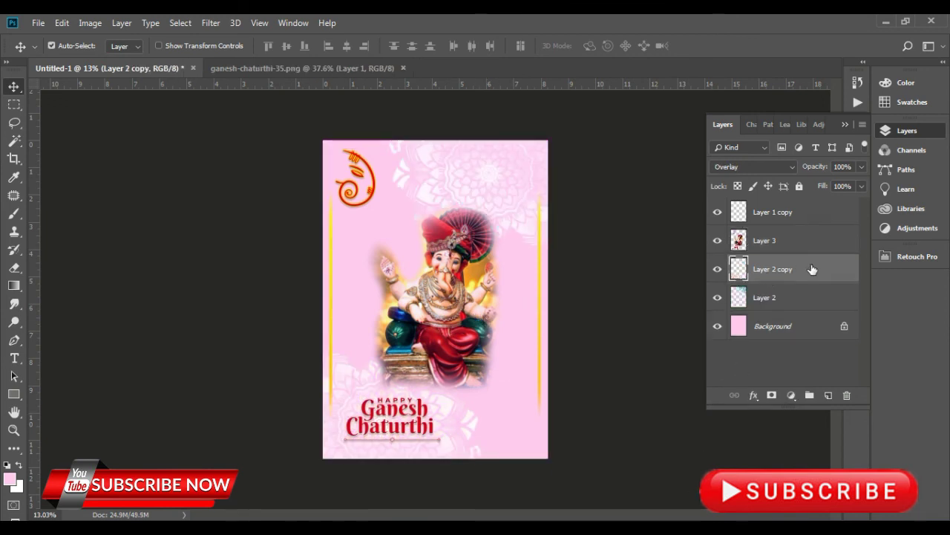
pyautogui.rightClick(809, 269)
pyautogui.click(613, 217)
pyautogui.click(765, 240)
pyautogui.click(780, 212)
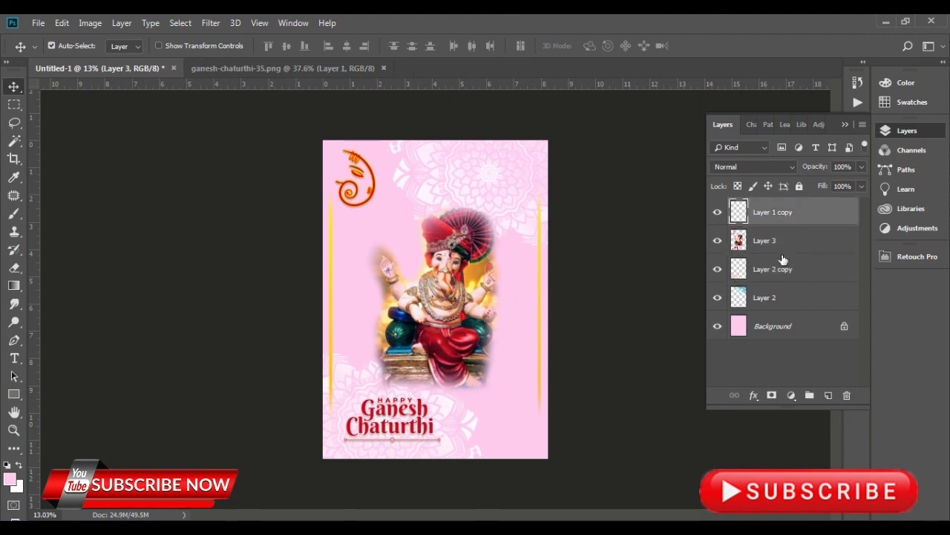
pyautogui.keyDown('shift'); pyautogui.click(780, 298); pyautogui.keyUp('shift')
pyautogui.hotkey('ctrl', 'g')
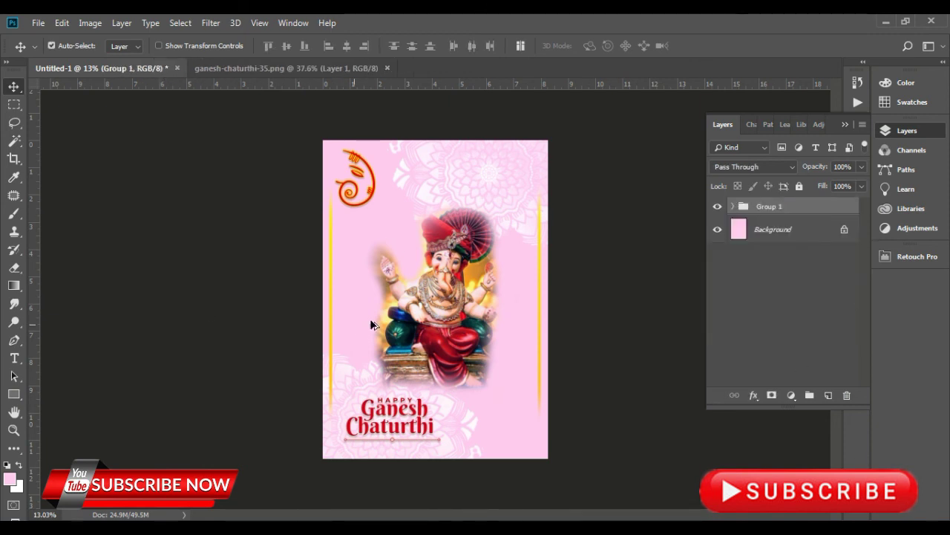
pyautogui.scroll(1, 371, 321)
# Step: Close ganesh-chaturthi-35.png and deselect Group 1 on the Untitled-1 invitation
pyautogui.click(338, 69)
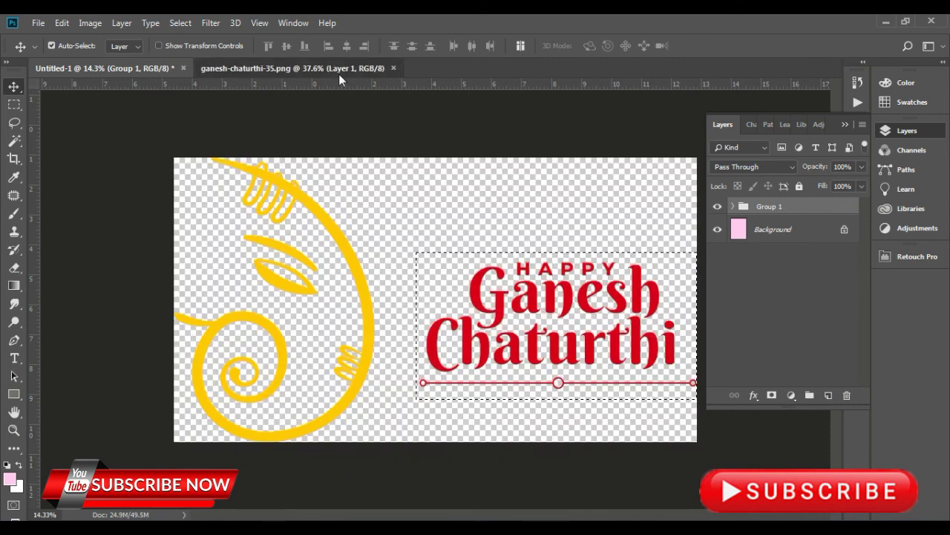
pyautogui.click(392, 68)
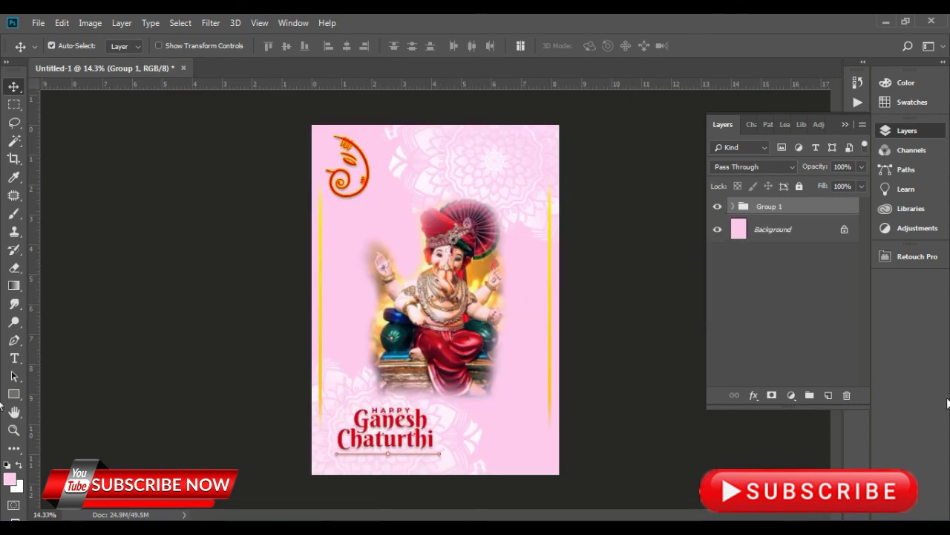
pyautogui.click(37, 23)
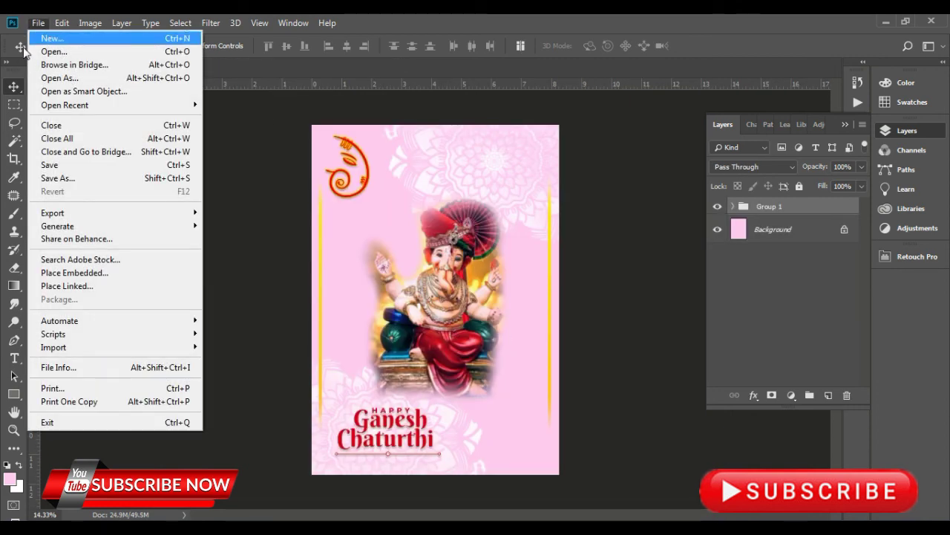
pyautogui.click(254, 165)
pyautogui.click(254, 165)
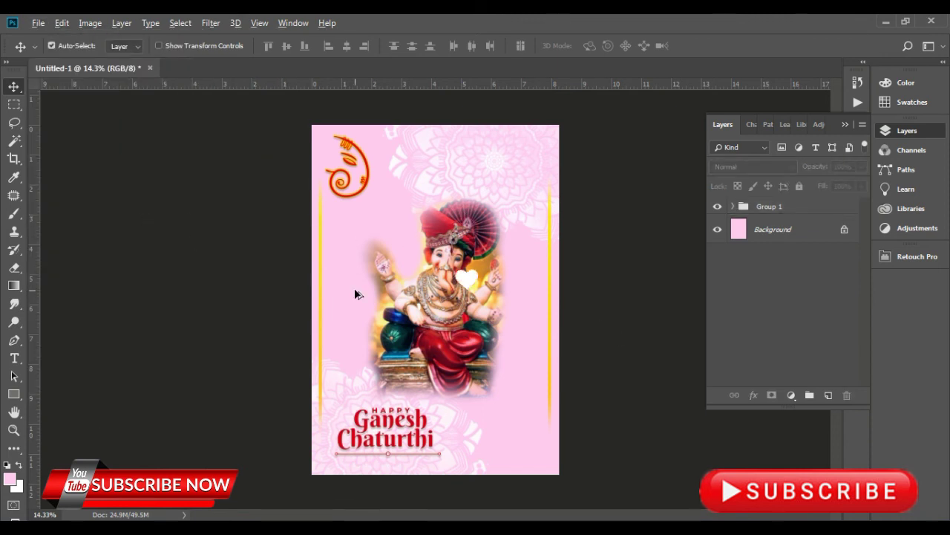
pyautogui.scroll(1, 395, 270)
pyautogui.scroll(-1, 360, 276)
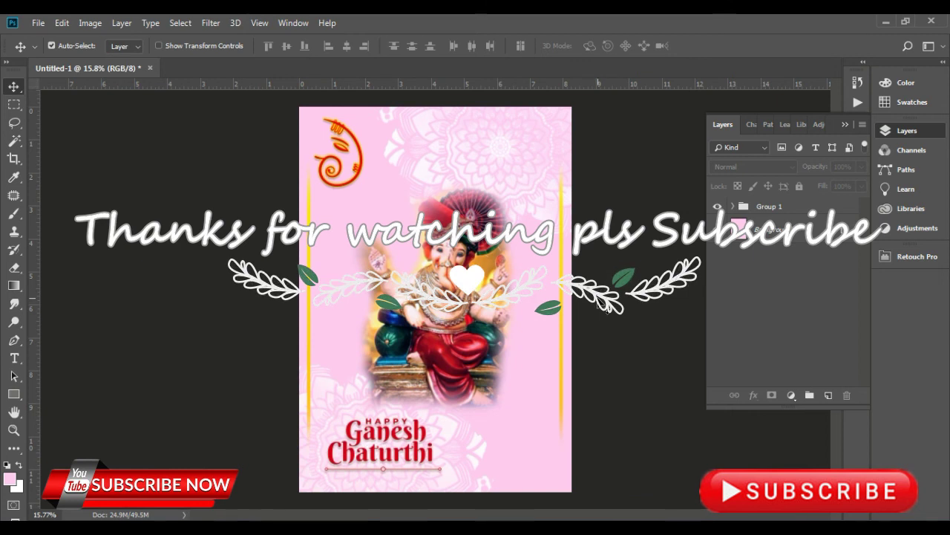